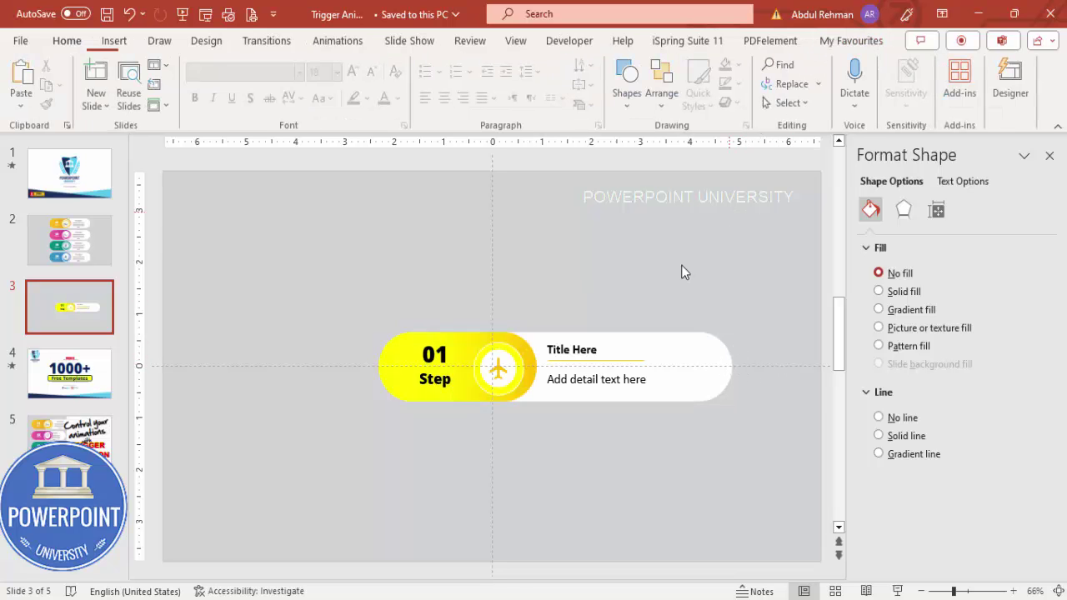
- Drag-duplicate the yellow step card down the slide into four stacked cards
{"action": "left_click_drag", "start_coordinate": [365, 290], "coordinate": [784, 477]}
{"action": "left_click_drag", "start_coordinate": [726, 369], "coordinate": [691, 502]}
{"action": "left_click", "coordinate": [760, 317]}
- Renumber the copied cards 02, 03 and 04
{"action": "left_click", "coordinate": [404, 321]}
{"action": "left_click", "coordinate": [415, 320]}
{"action": "key", "text": "BackSpace"}
{"action": "type", "text": "2"}
{"action": "left_click", "coordinate": [415, 403]}
{"action": "key", "text": "BackSpace"}
{"action": "type", "text": "3"}
{"action": "left_click", "coordinate": [414, 495]}
{"action": "key", "text": "BackSpace"}
{"action": "type", "text": "4"}
{"action": "left_click", "coordinate": [721, 283]}
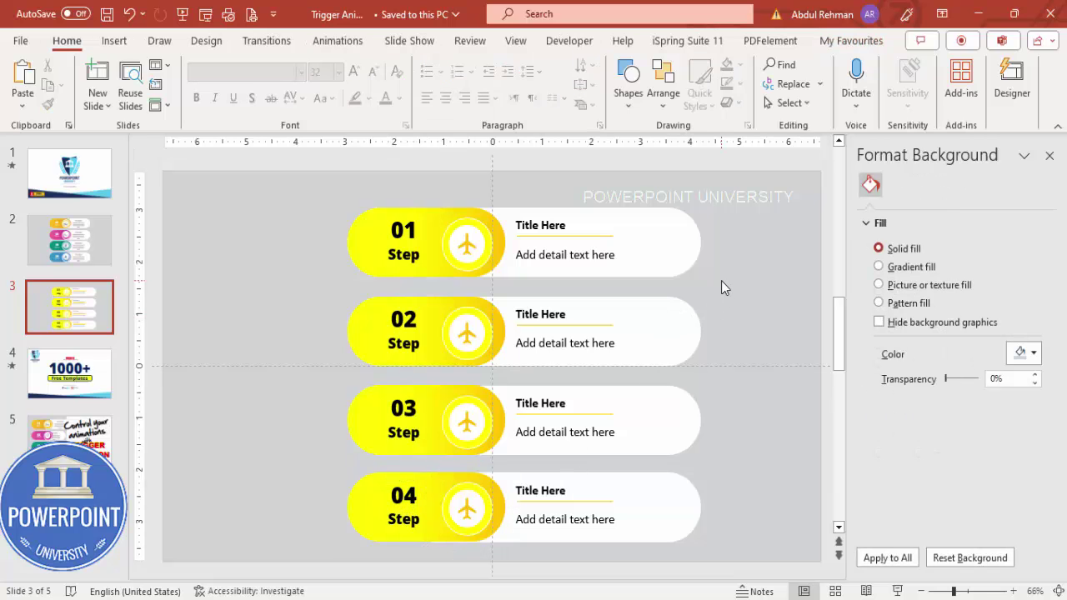
- Close the Format Background pane and show the Animation Pane
{"action": "left_click", "coordinate": [1049, 155]}
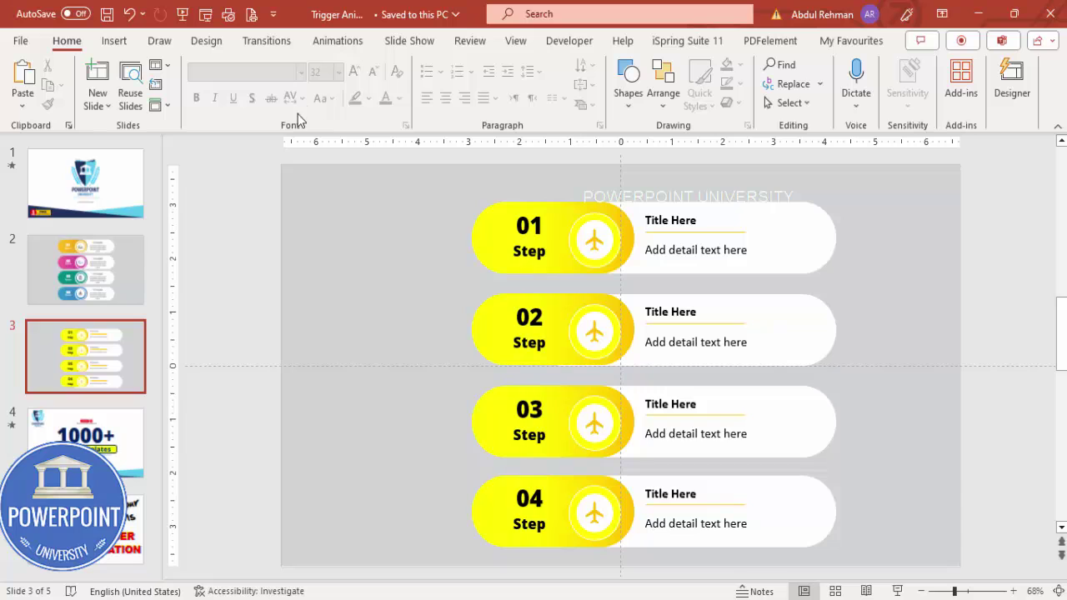
{"action": "left_click", "coordinate": [324, 46]}
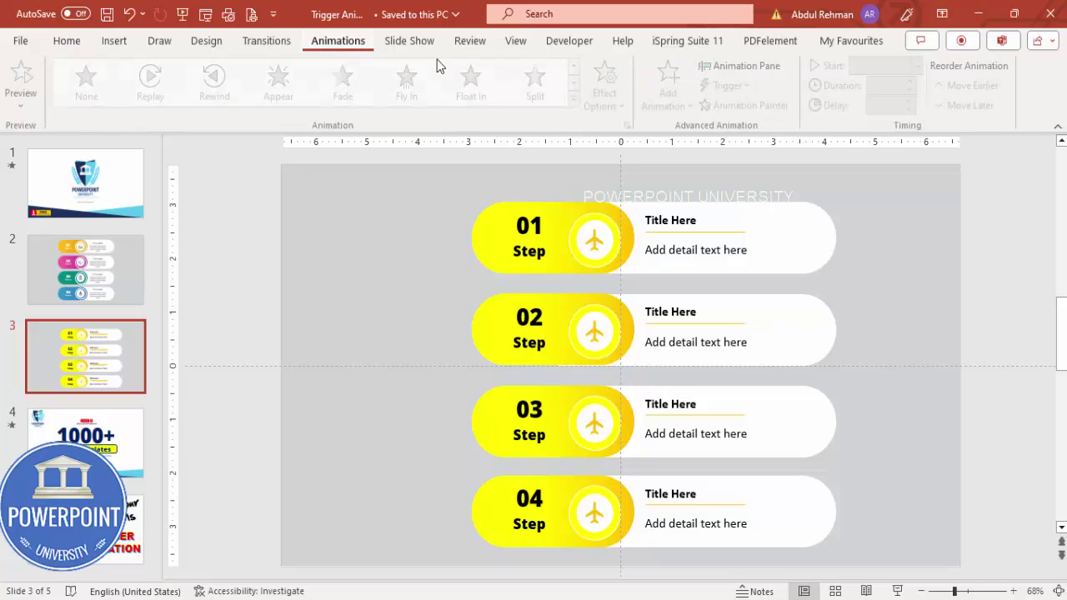
{"action": "left_click", "coordinate": [728, 66]}
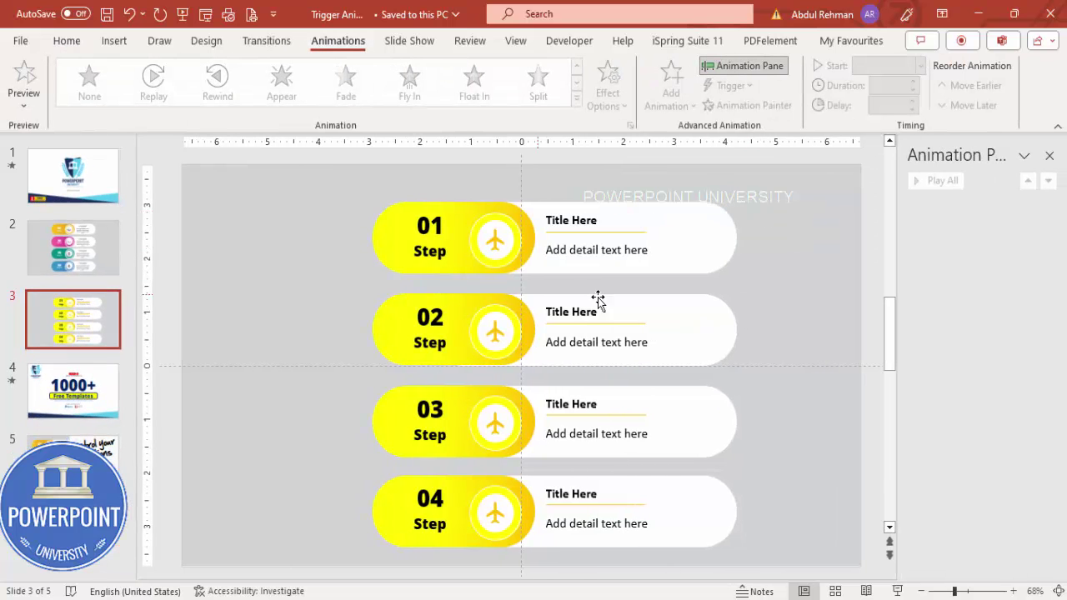
- Select the 01, 02, 03 and 04 step cards in turn, ending on 01
{"action": "left_click", "coordinate": [460, 215]}
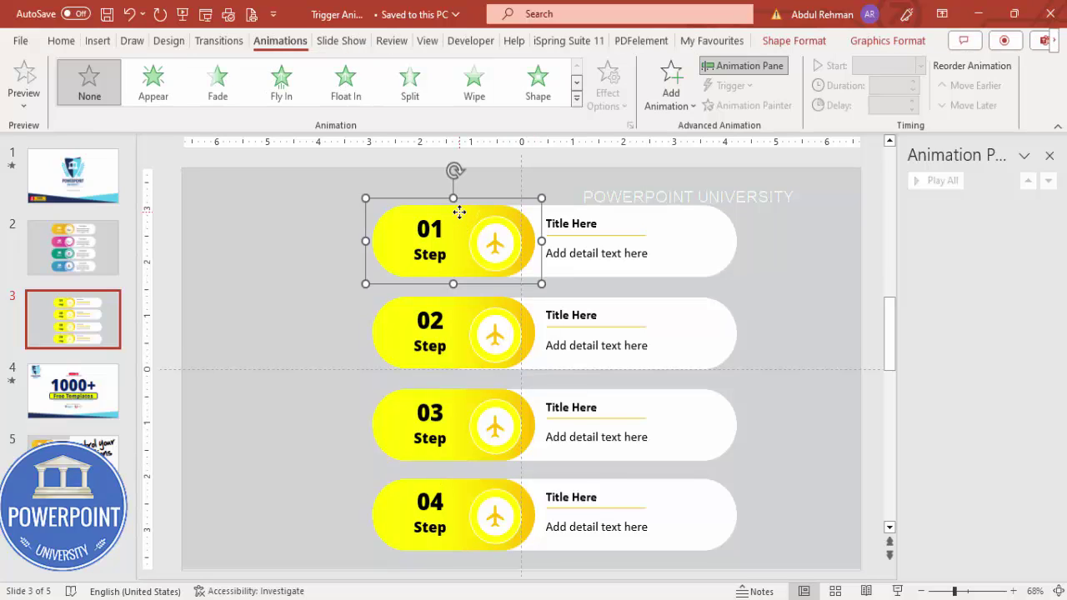
{"action": "left_click", "coordinate": [449, 349]}
{"action": "left_click", "coordinate": [438, 417]}
{"action": "left_click", "coordinate": [456, 500]}
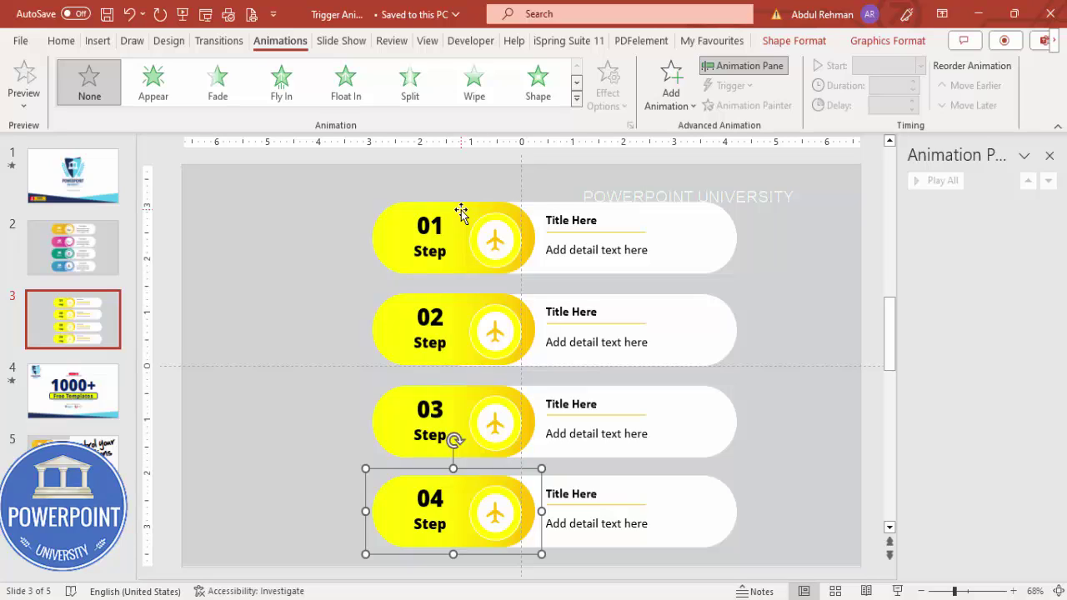
{"action": "left_click", "coordinate": [461, 212]}
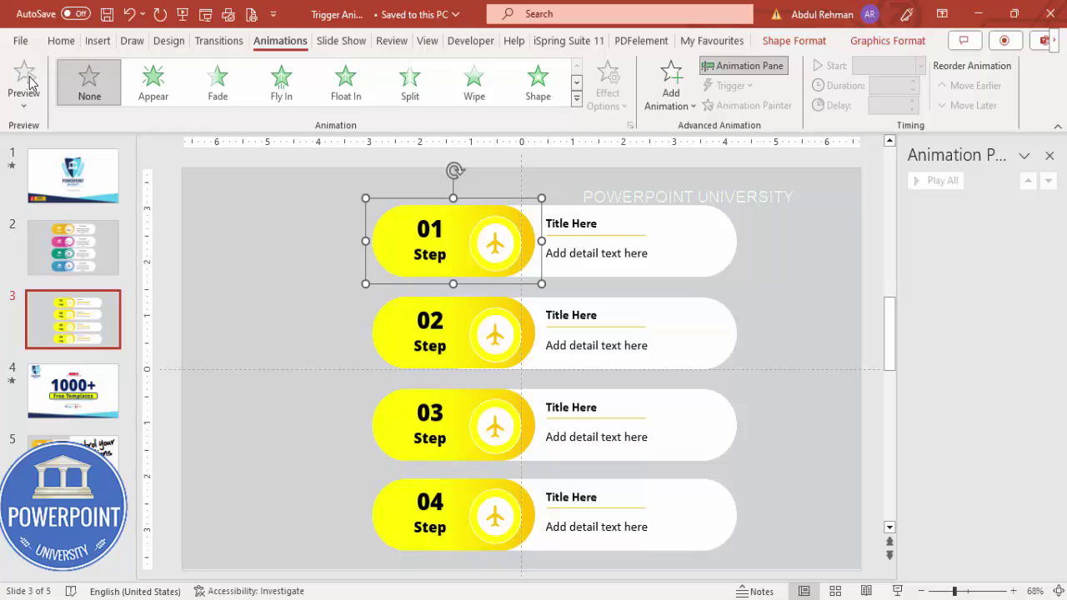
{"action": "left_click", "coordinate": [60, 40]}
{"action": "left_click", "coordinate": [792, 102]}
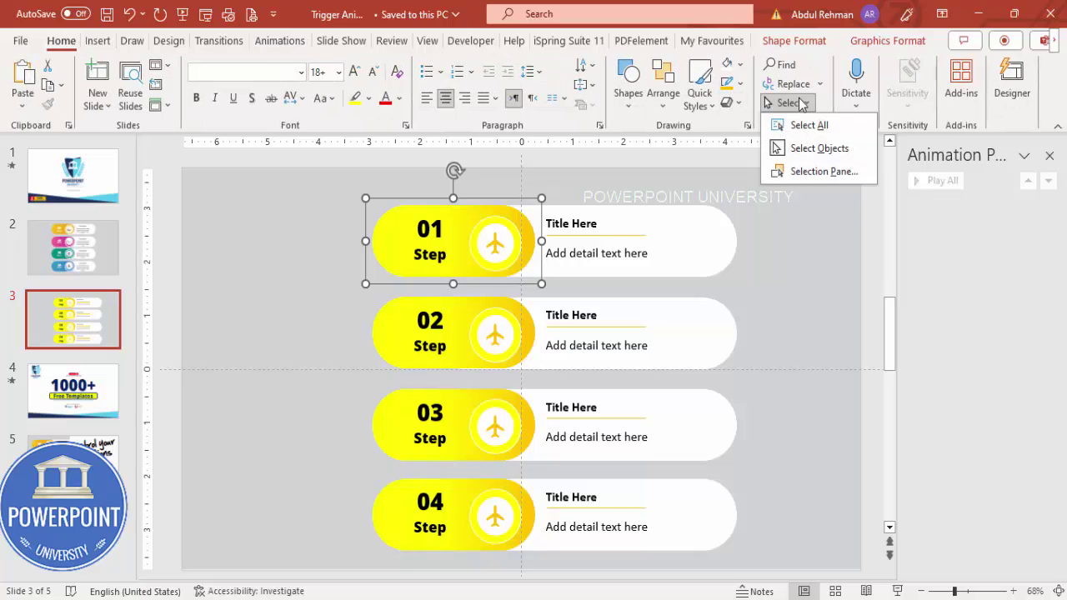
- In the Selection Pane, rename Group 22 to 'Step 01'
{"action": "left_click", "coordinate": [823, 171]}
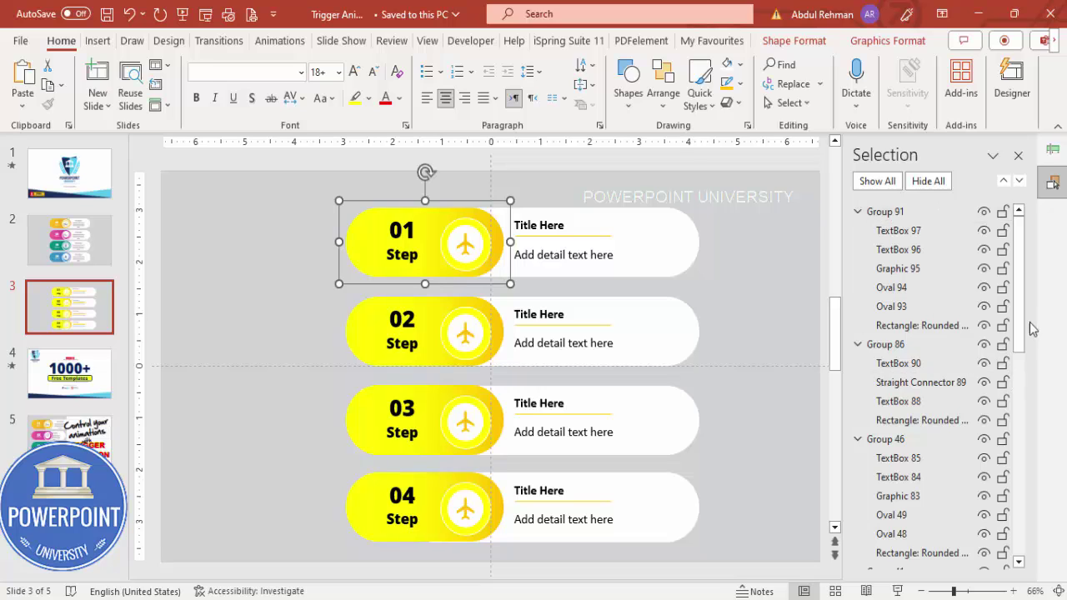
{"action": "left_click_drag", "start_coordinate": [1028, 324], "coordinate": [1022, 530]}
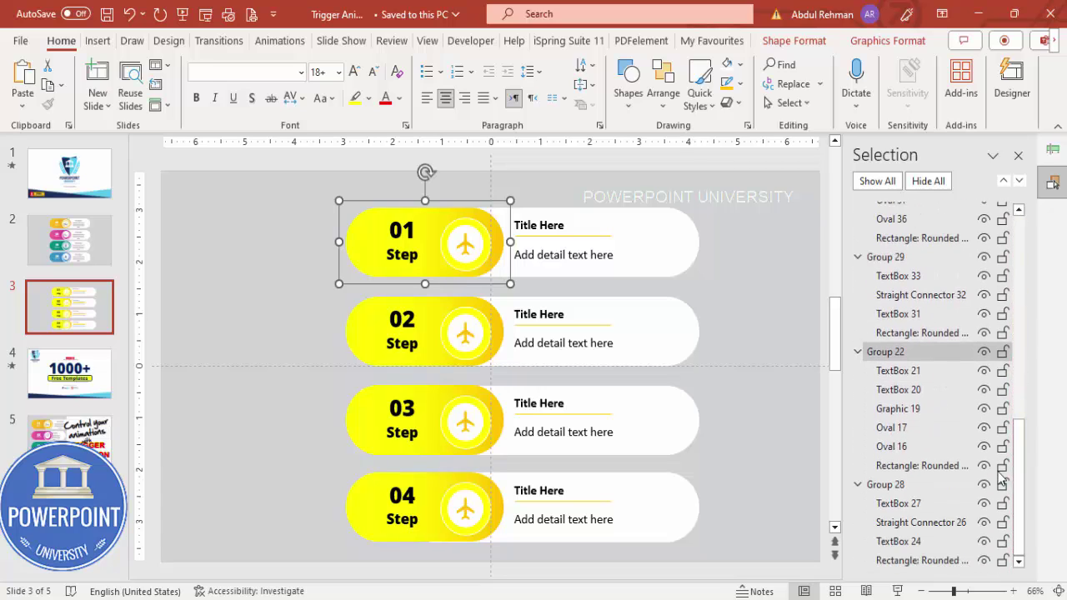
{"action": "double_click", "coordinate": [913, 354]}
{"action": "type", "text": "Step 01"}
{"action": "key", "text": "ctrl+a"}
{"action": "key", "text": "ctrl+c"}
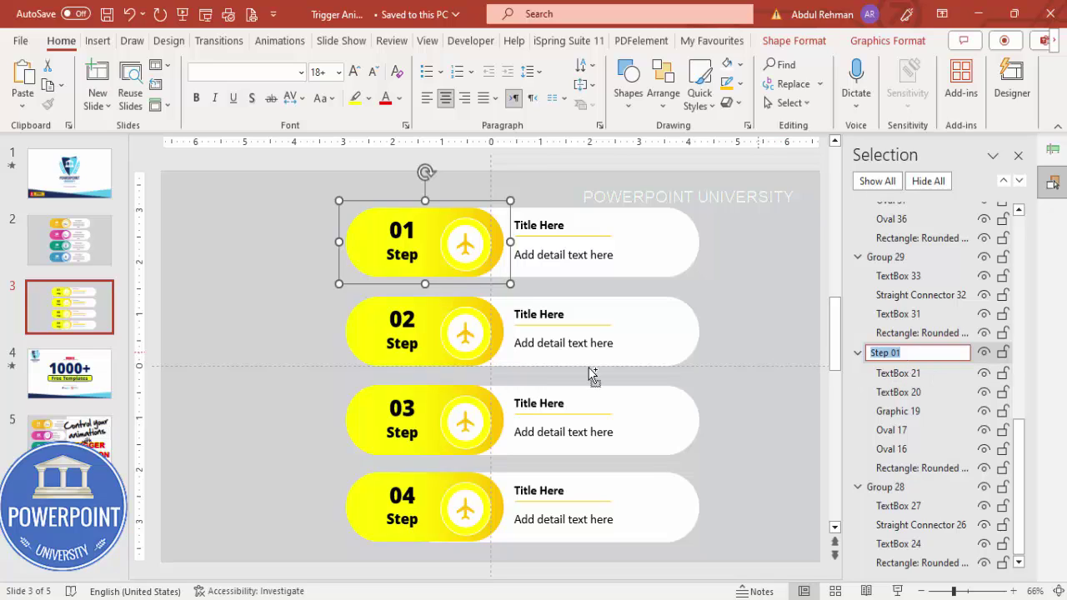
{"action": "left_click", "coordinate": [441, 321]}
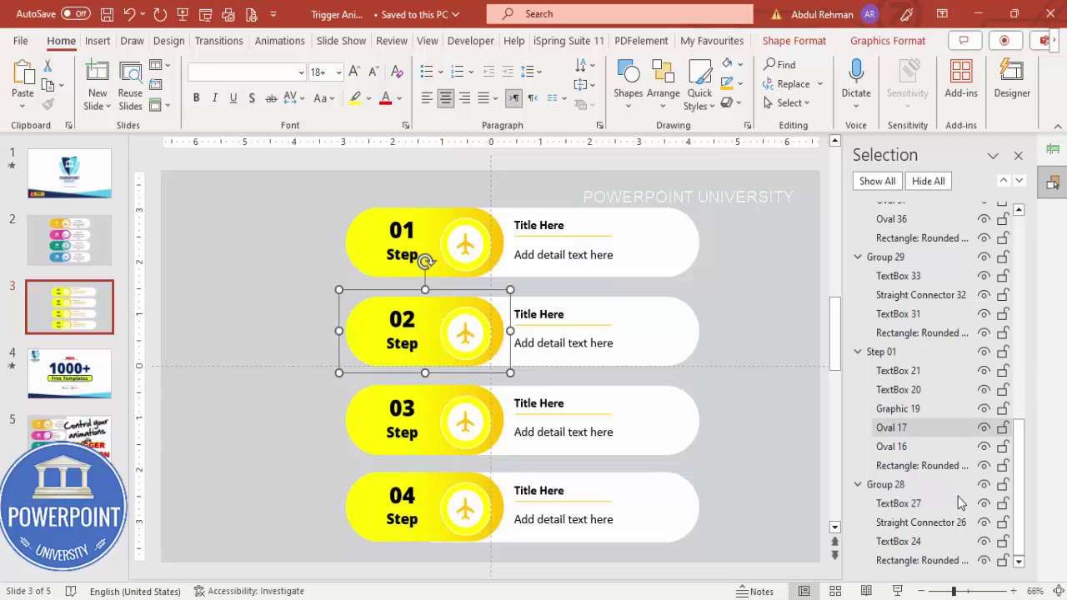
- Rename Group 34 to 'Step 02' and Group 46 to 'Step 03'
{"action": "scroll", "coordinate": [1019, 448], "scroll_direction": "up", "scroll_amount": 5}
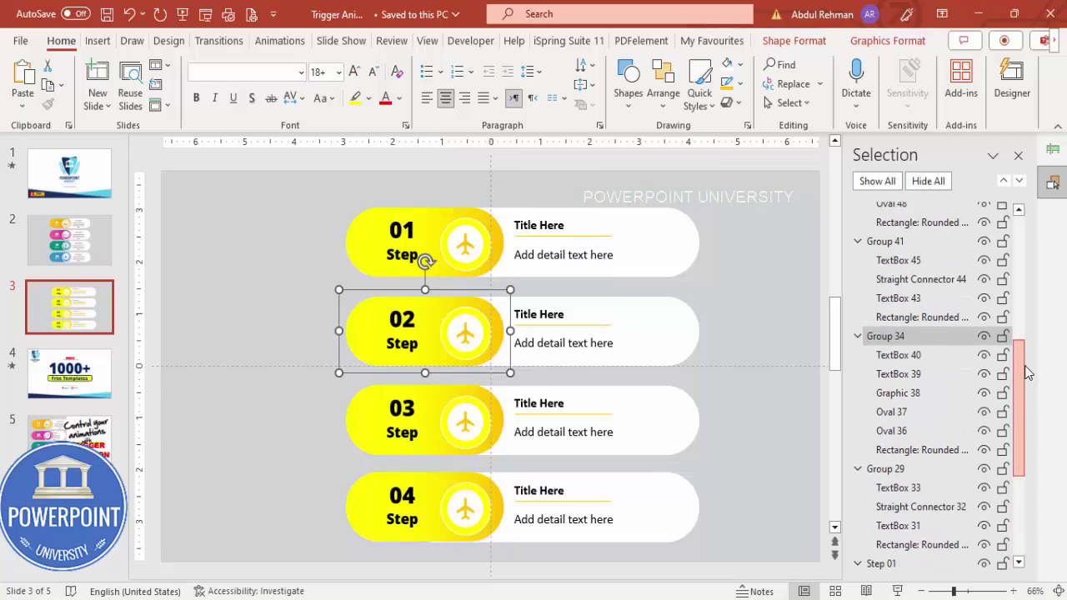
{"action": "left_click", "coordinate": [934, 342]}
{"action": "key", "text": "ctrl+v"}
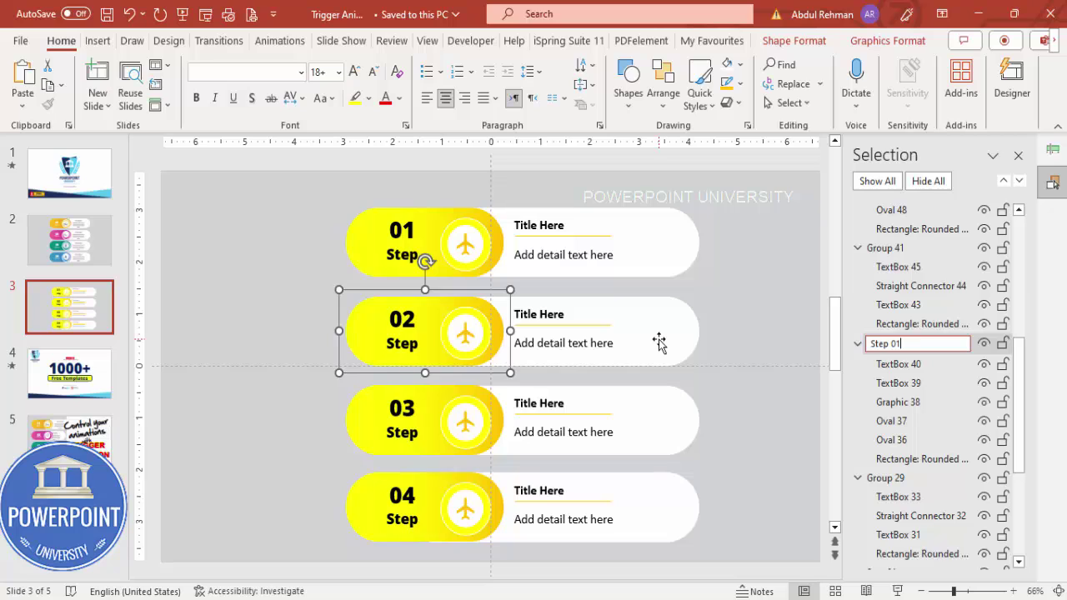
{"action": "left_click", "coordinate": [440, 394]}
{"action": "scroll", "coordinate": [1020, 400], "scroll_direction": "up", "scroll_amount": 3}
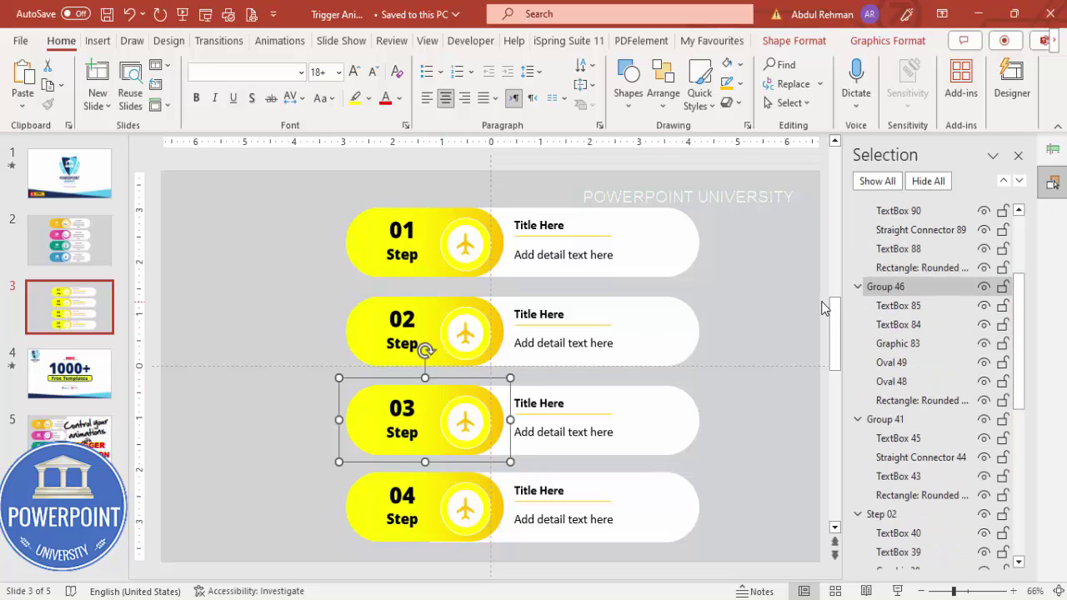
{"action": "left_click", "coordinate": [885, 286]}
{"action": "type", "text": "v"}
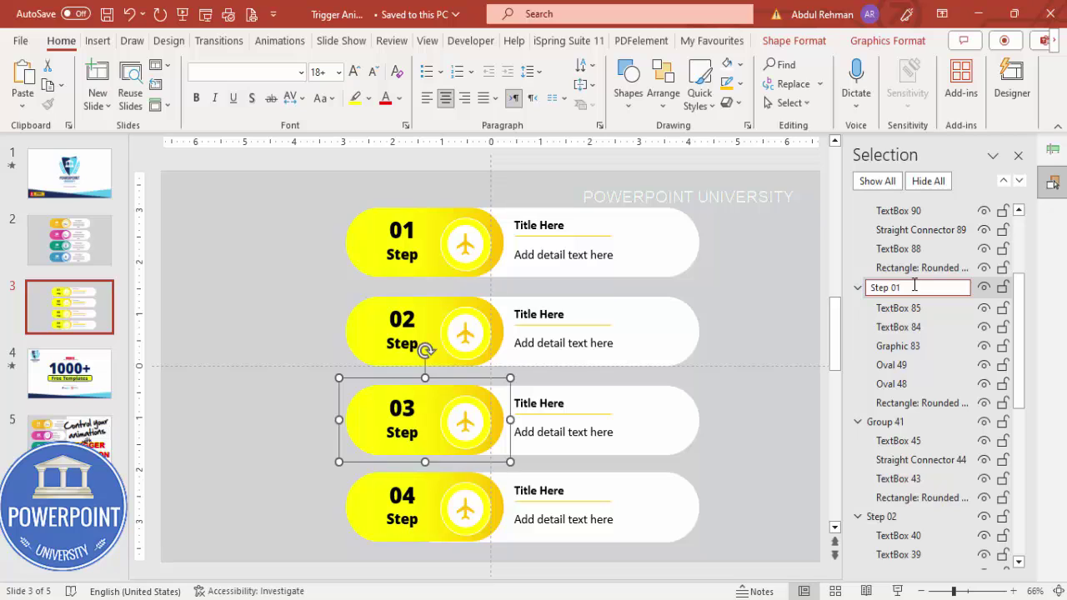
{"action": "type", "text": "tep 03"}
{"action": "left_click", "coordinate": [475, 475]}
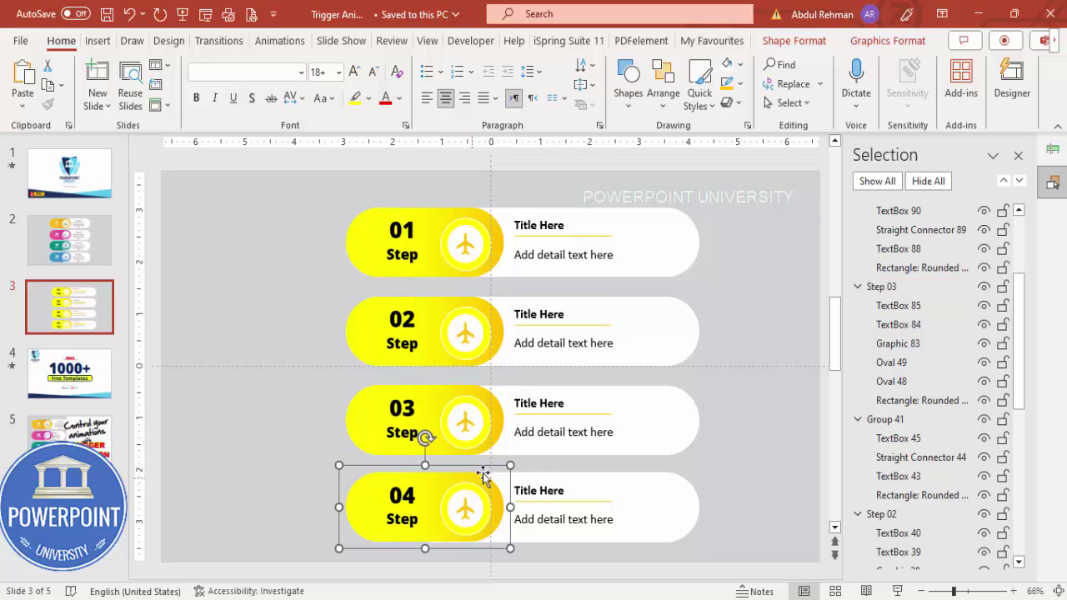
- Rename Group 91 to 'Step 04' and return to the Animation Pane
{"action": "scroll", "coordinate": [1021, 310], "scroll_direction": "up", "scroll_amount": 3}
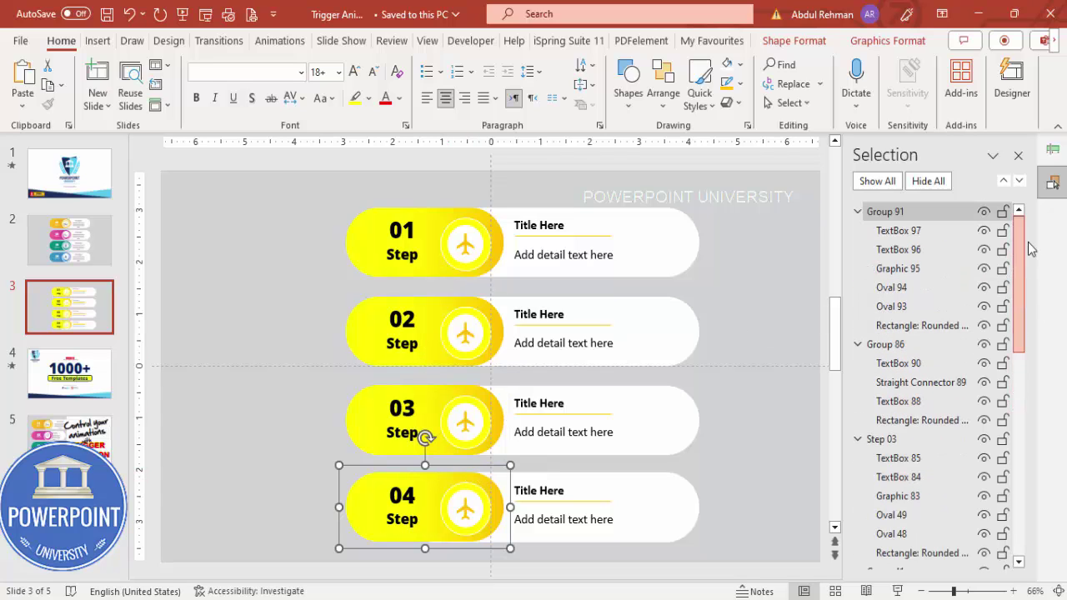
{"action": "double_click", "coordinate": [900, 213]}
{"action": "type", "text": "Step 04"}
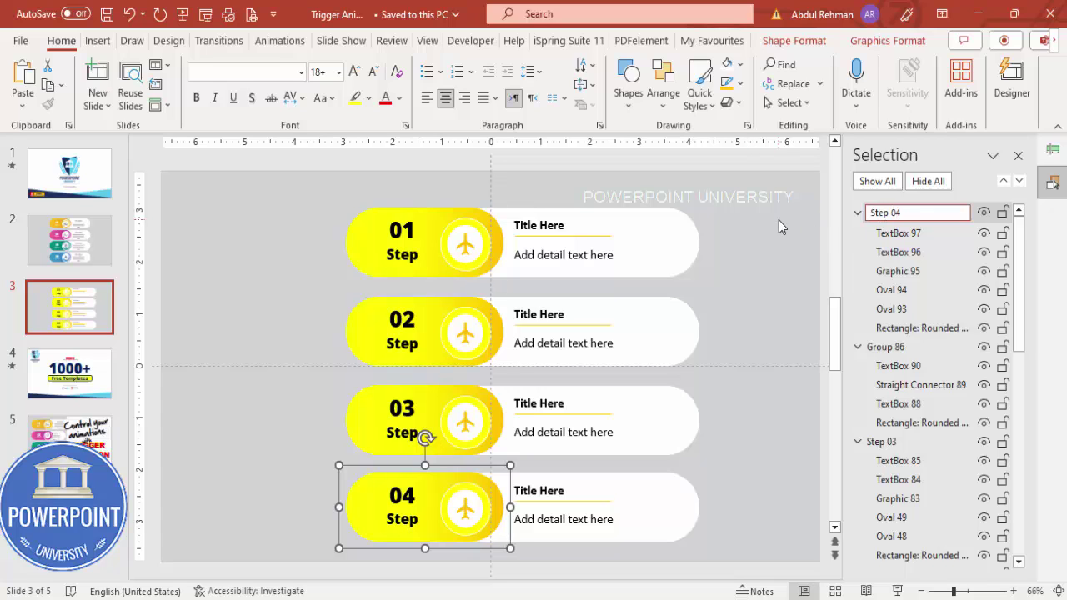
{"action": "left_click", "coordinate": [778, 220]}
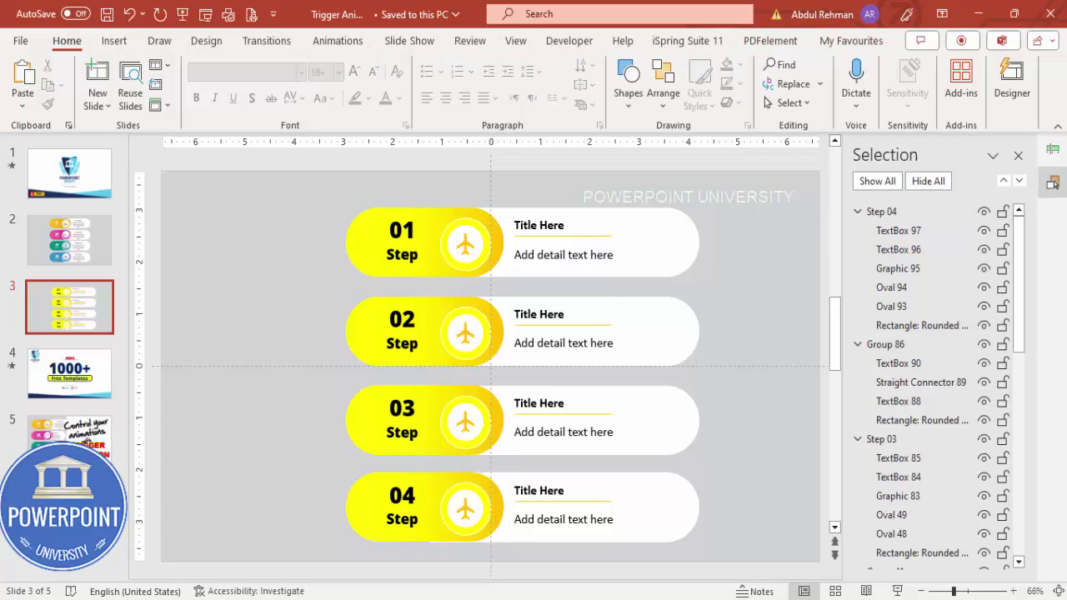
{"action": "left_click", "coordinate": [1052, 149]}
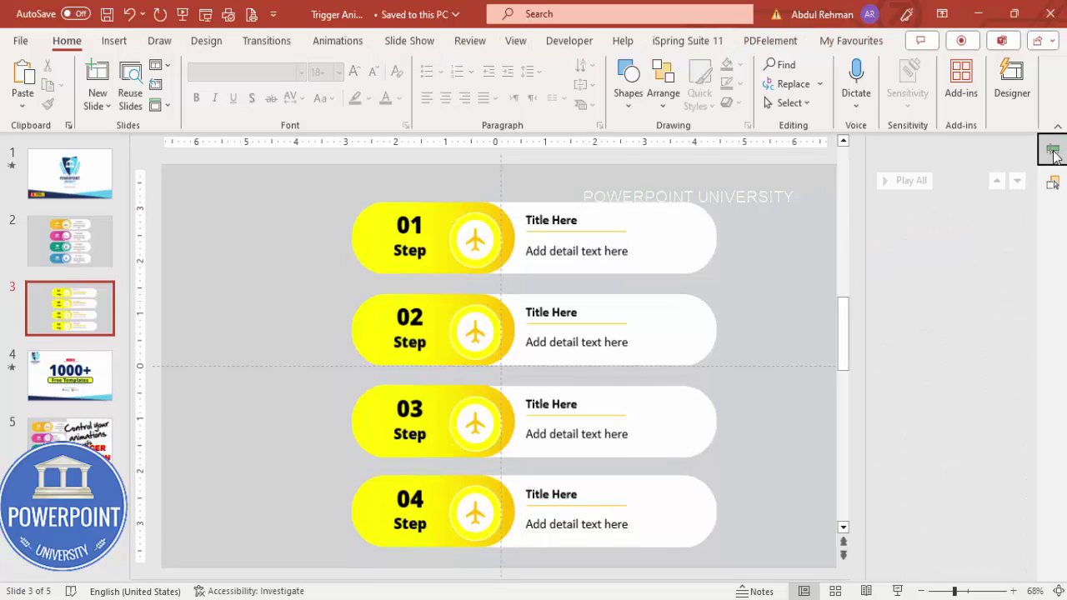
- Give the first card's detail panel a Stretch entrance effect
{"action": "left_click", "coordinate": [692, 210]}
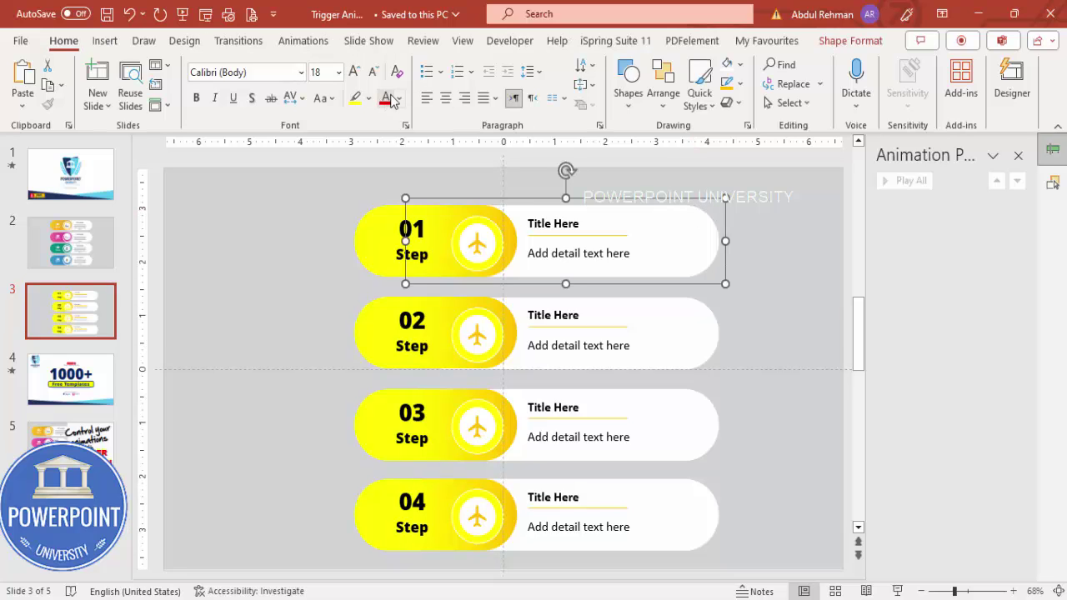
{"action": "left_click", "coordinate": [299, 42]}
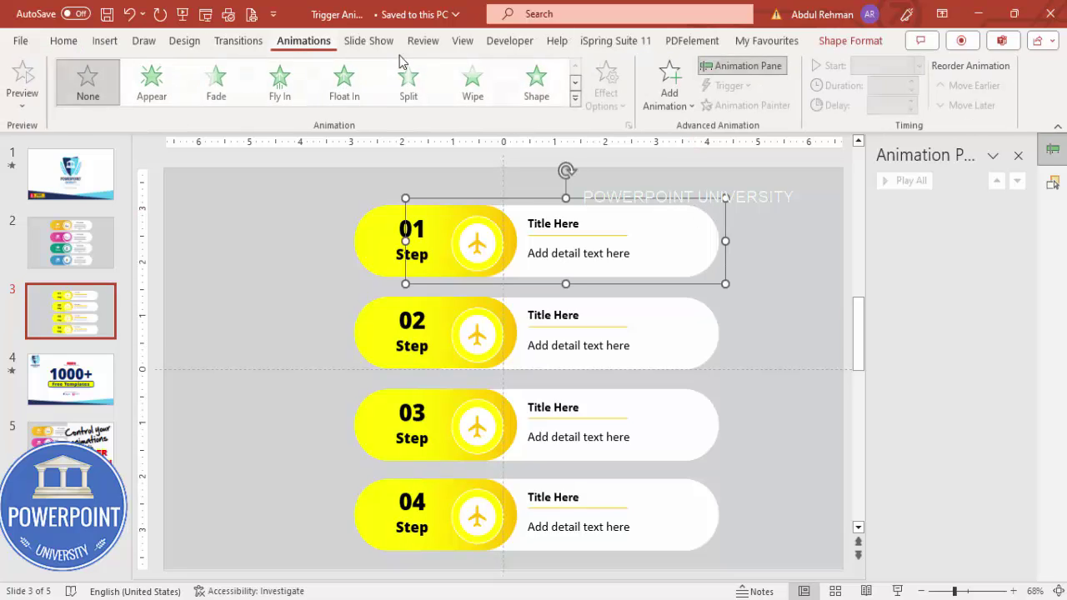
{"action": "left_click", "coordinate": [665, 93]}
{"action": "left_click", "coordinate": [688, 492]}
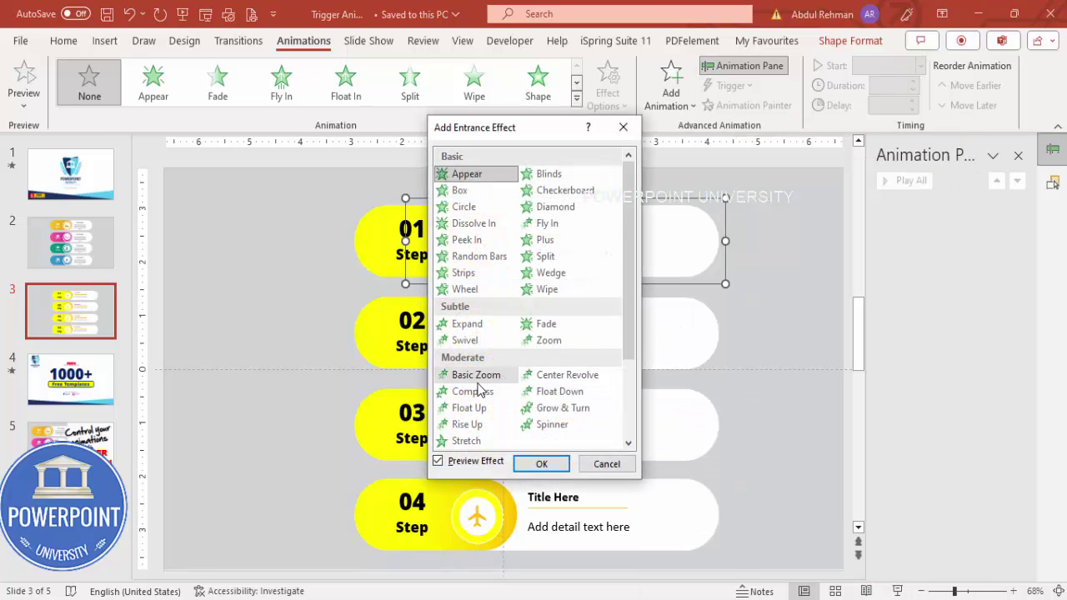
{"action": "left_click", "coordinate": [466, 441]}
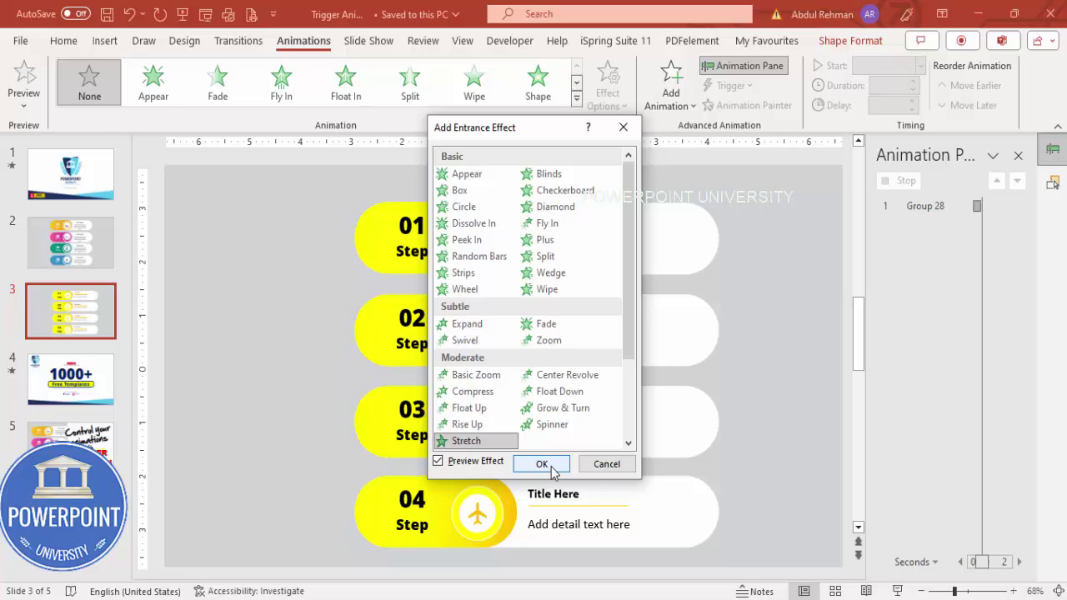
{"action": "left_click", "coordinate": [541, 464]}
- Set the Stretch direction to From Left and preview the panel animation
{"action": "left_click", "coordinate": [606, 99]}
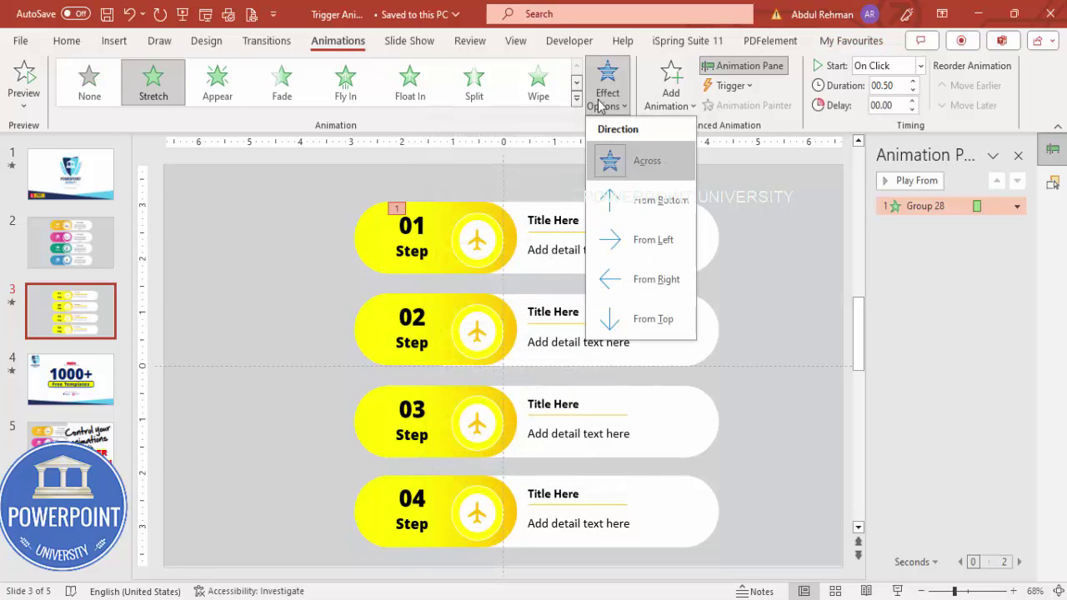
{"action": "left_click", "coordinate": [666, 245]}
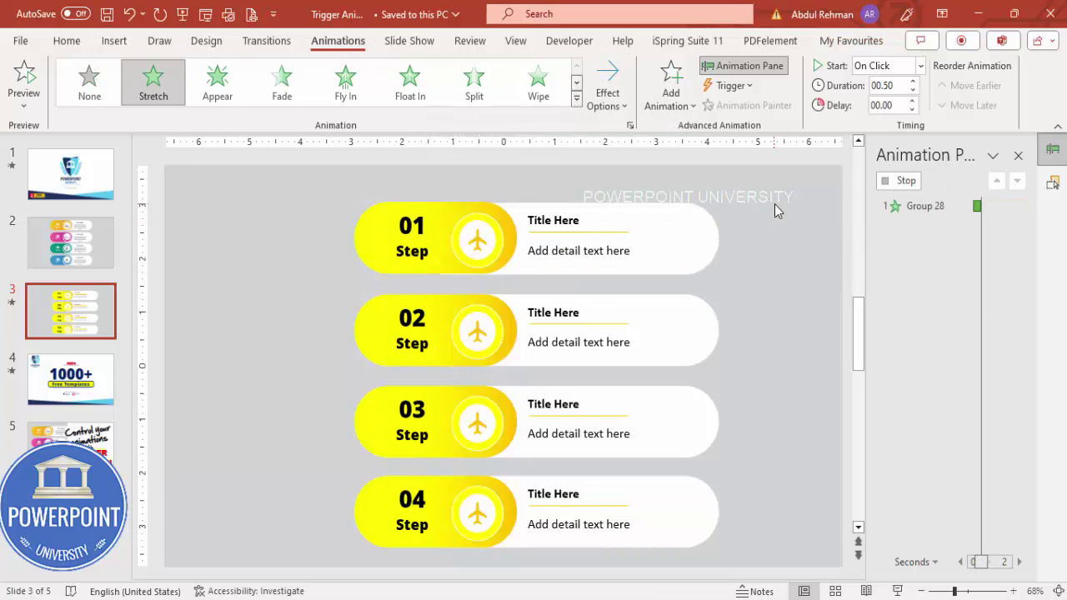
{"action": "left_click", "coordinate": [938, 182]}
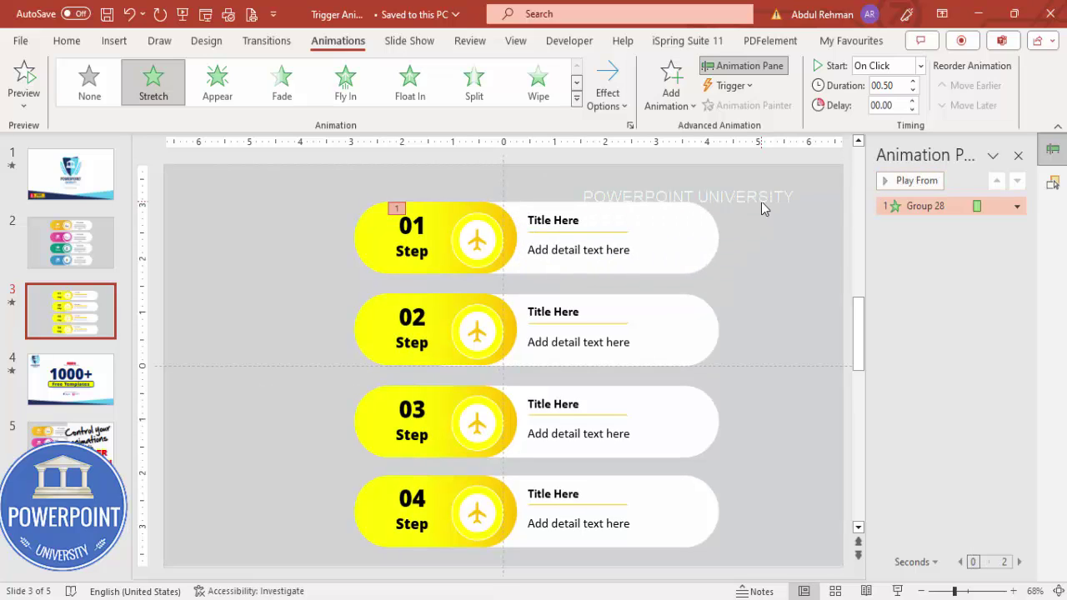
{"action": "left_click", "coordinate": [702, 231]}
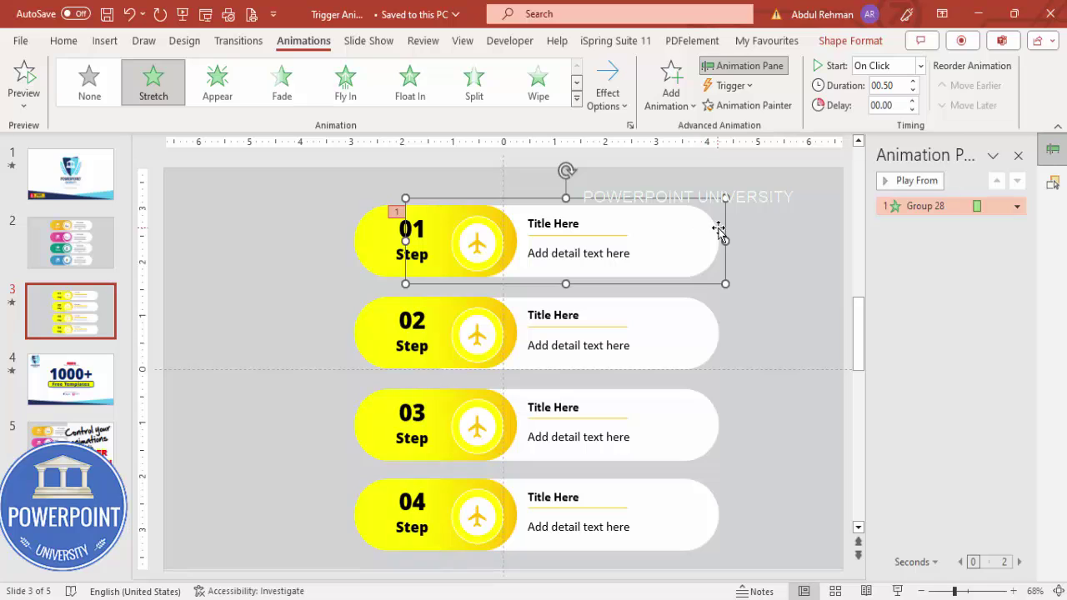
{"action": "left_click", "coordinate": [796, 233]}
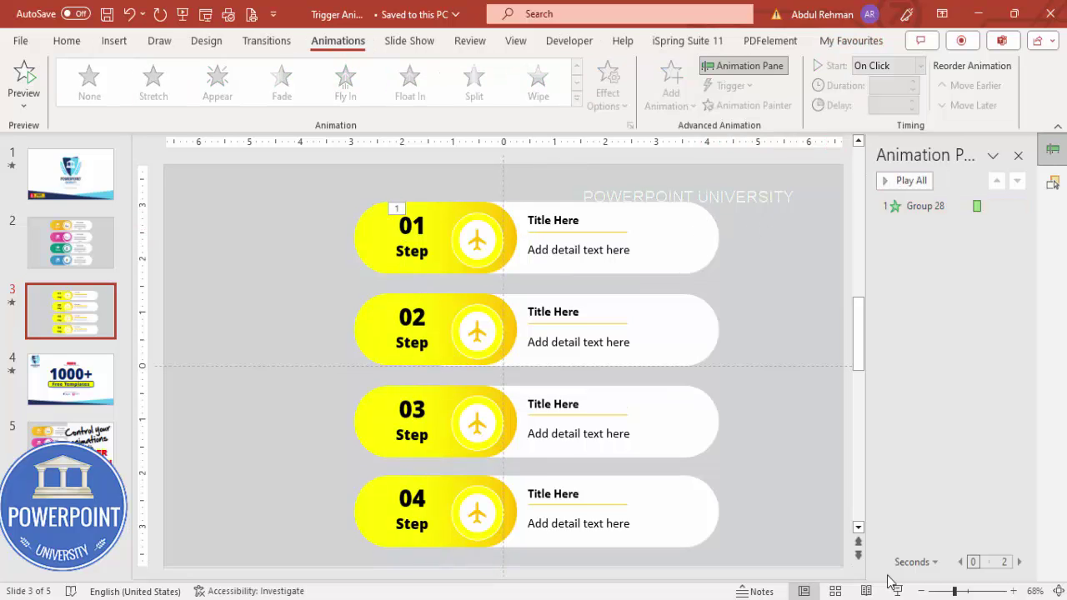
{"action": "key", "text": "shift+F5"}
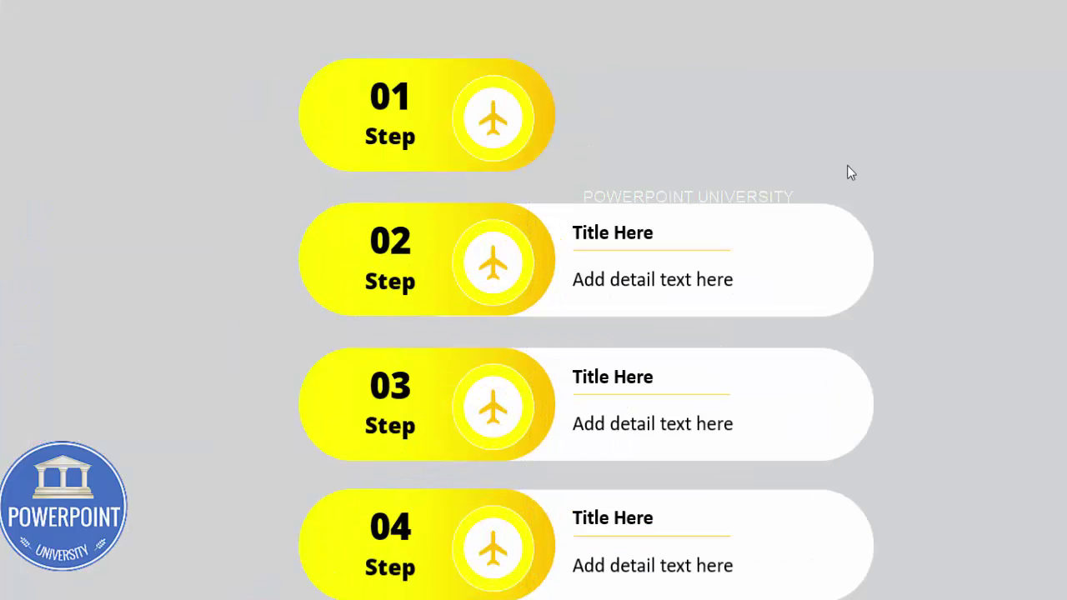
{"action": "left_click", "coordinate": [924, 141]}
{"action": "key", "text": "Escape"}
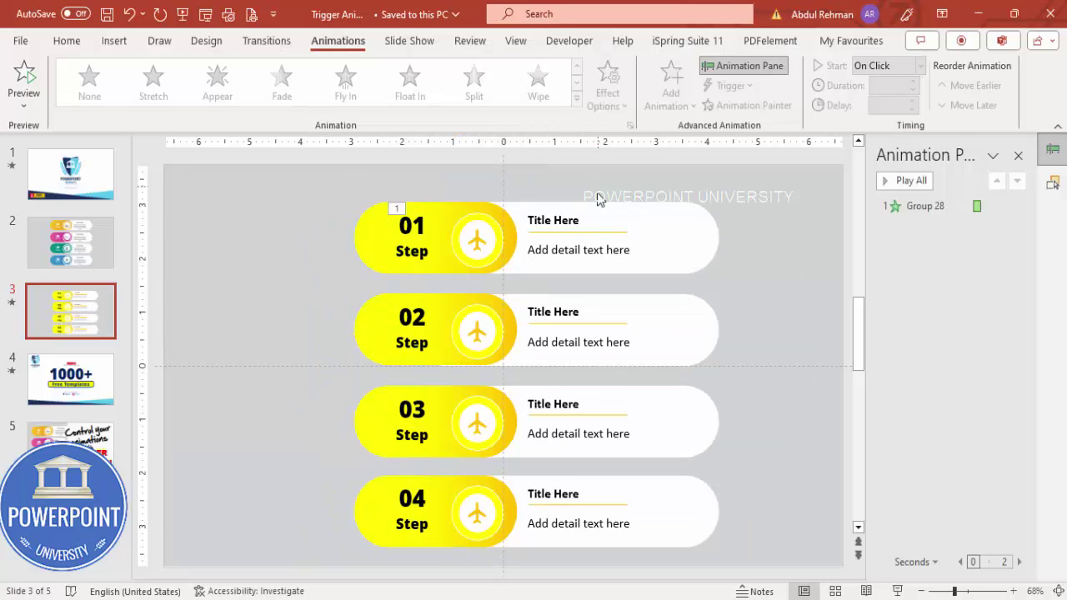
- Trigger Group 28's Stretch on click of Step 01, then start the slide show to test
{"action": "left_click", "coordinate": [420, 221]}
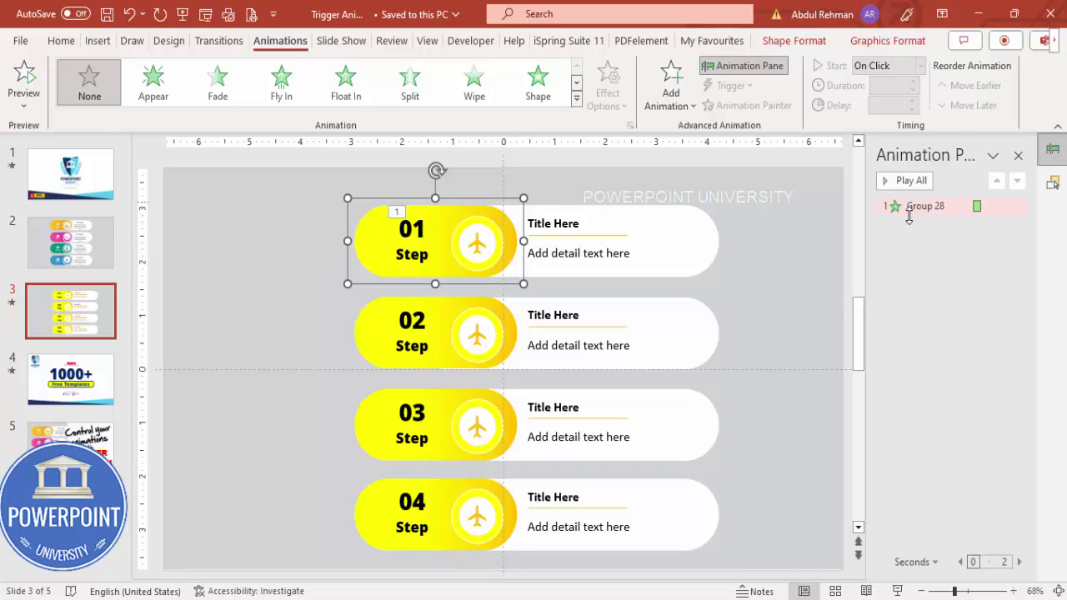
{"action": "double_click", "coordinate": [938, 206]}
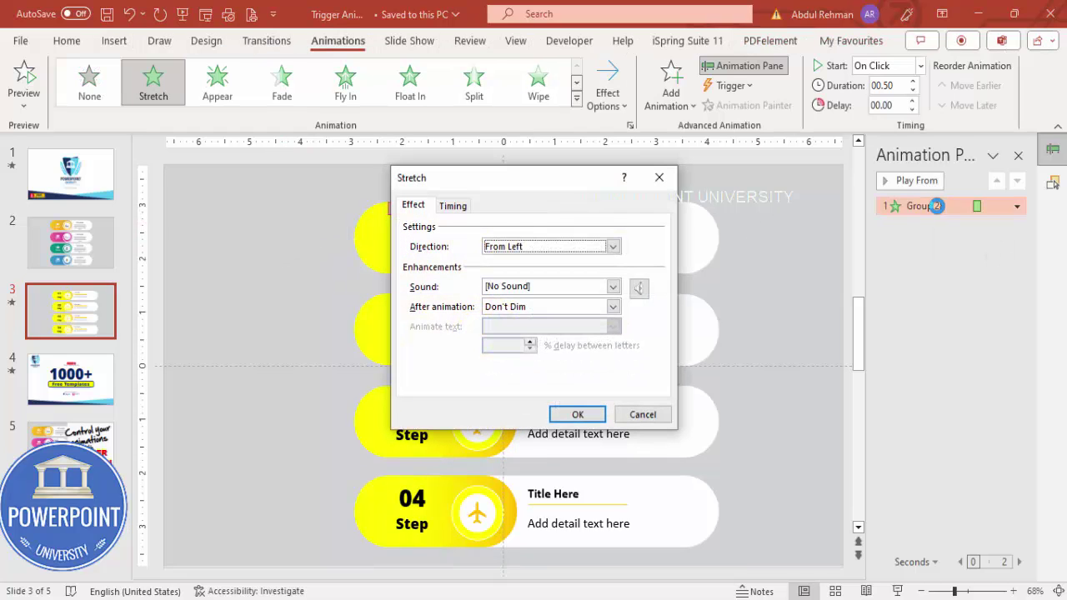
{"action": "left_click", "coordinate": [454, 206]}
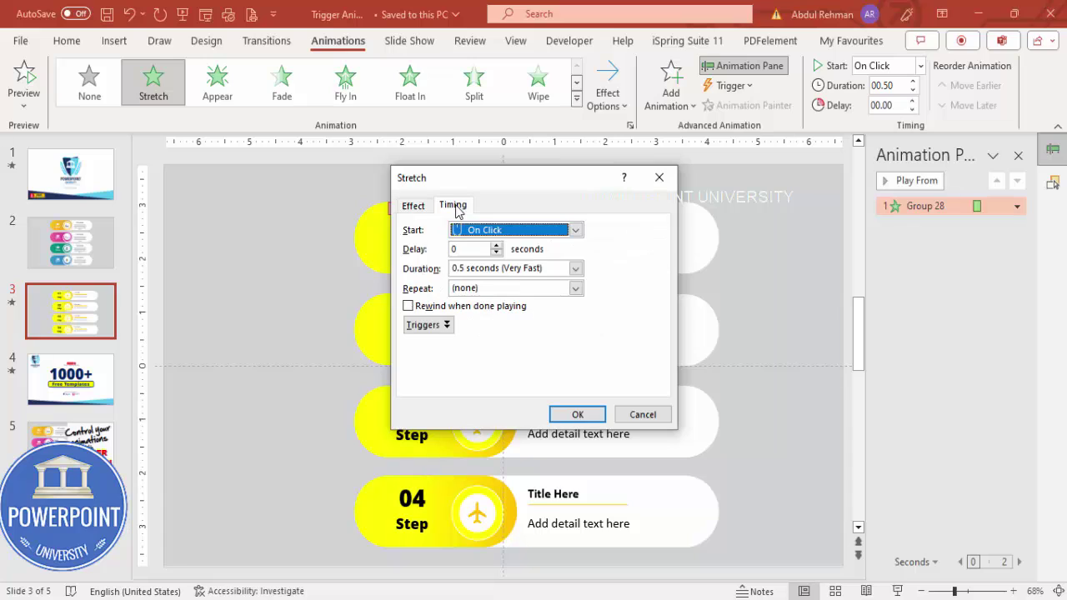
{"action": "left_click", "coordinate": [418, 326]}
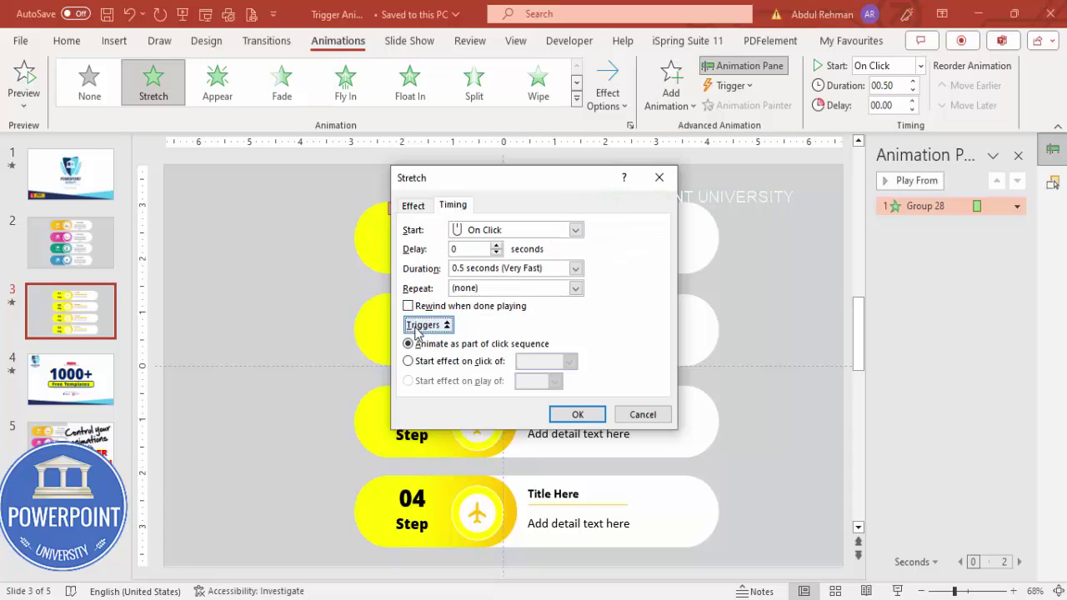
{"action": "left_click", "coordinate": [451, 364]}
{"action": "left_click", "coordinate": [569, 361]}
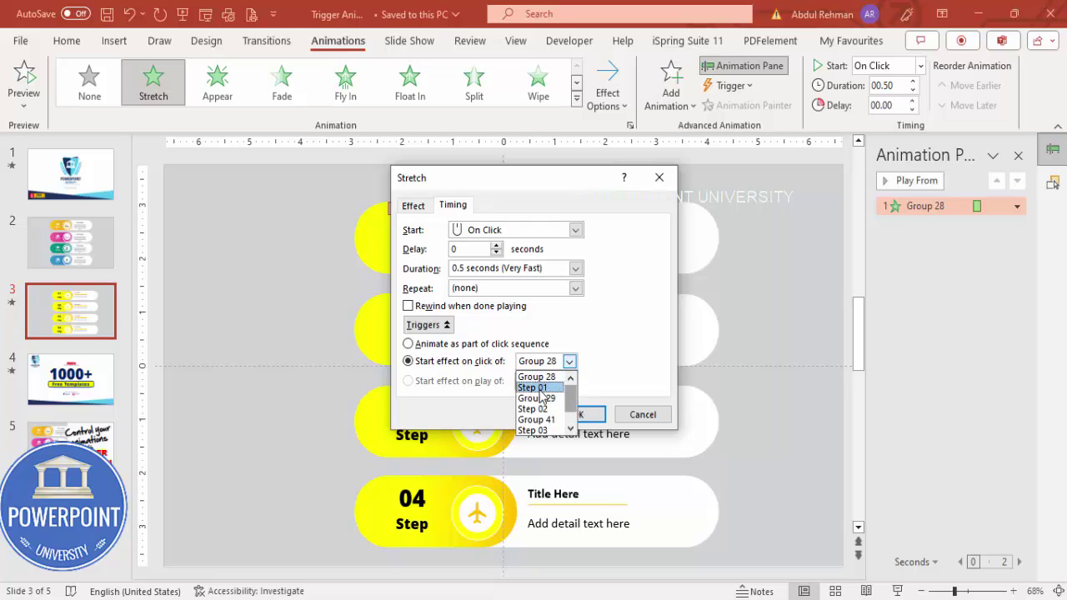
{"action": "left_click", "coordinate": [540, 389]}
{"action": "left_click", "coordinate": [584, 414]}
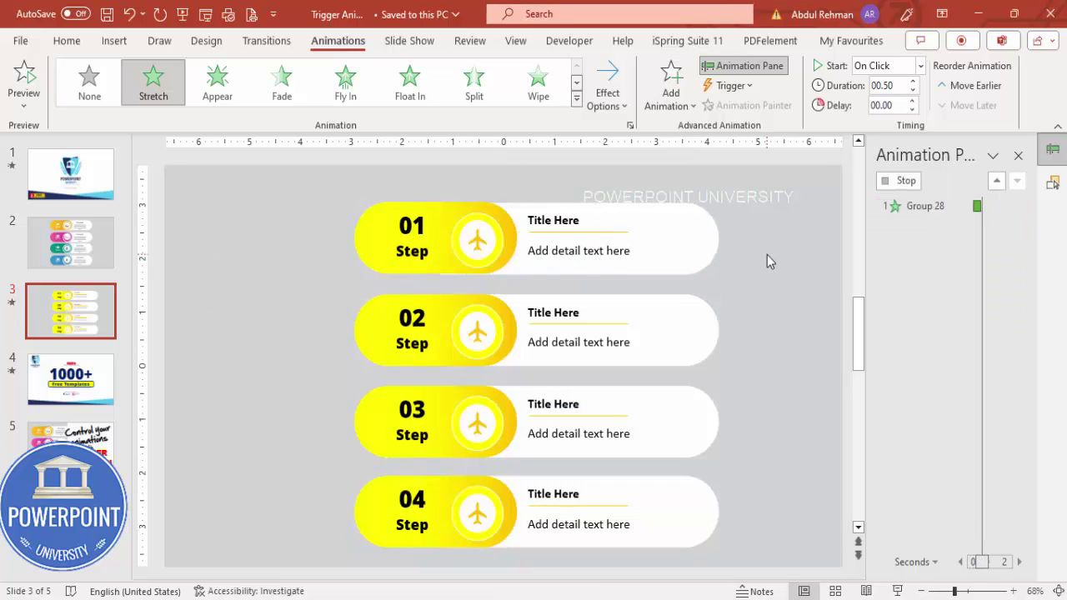
{"action": "left_click", "coordinate": [897, 591]}
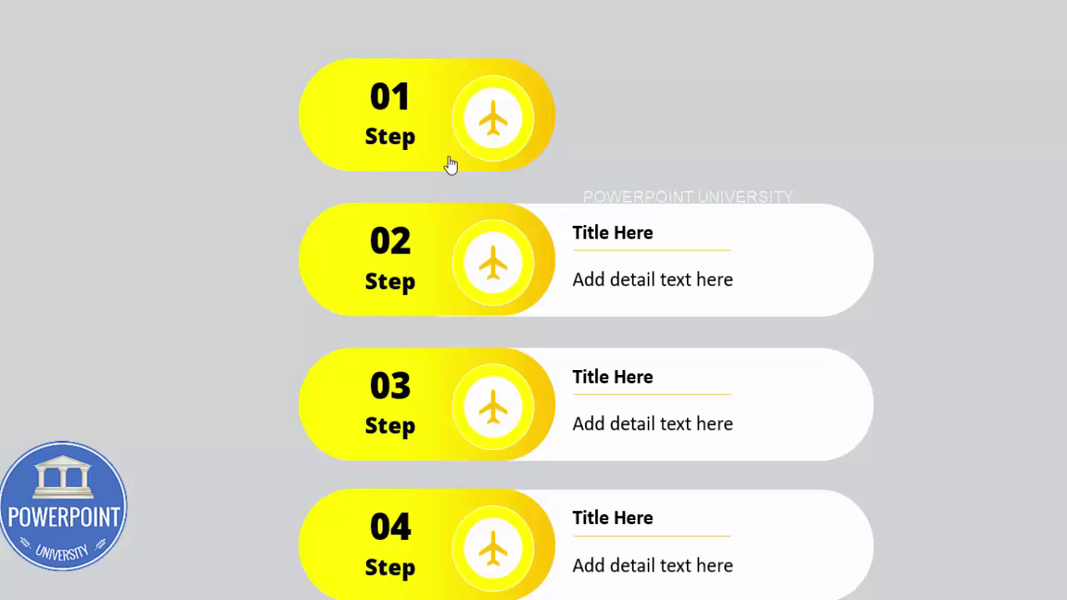
{"action": "left_click", "coordinate": [495, 121]}
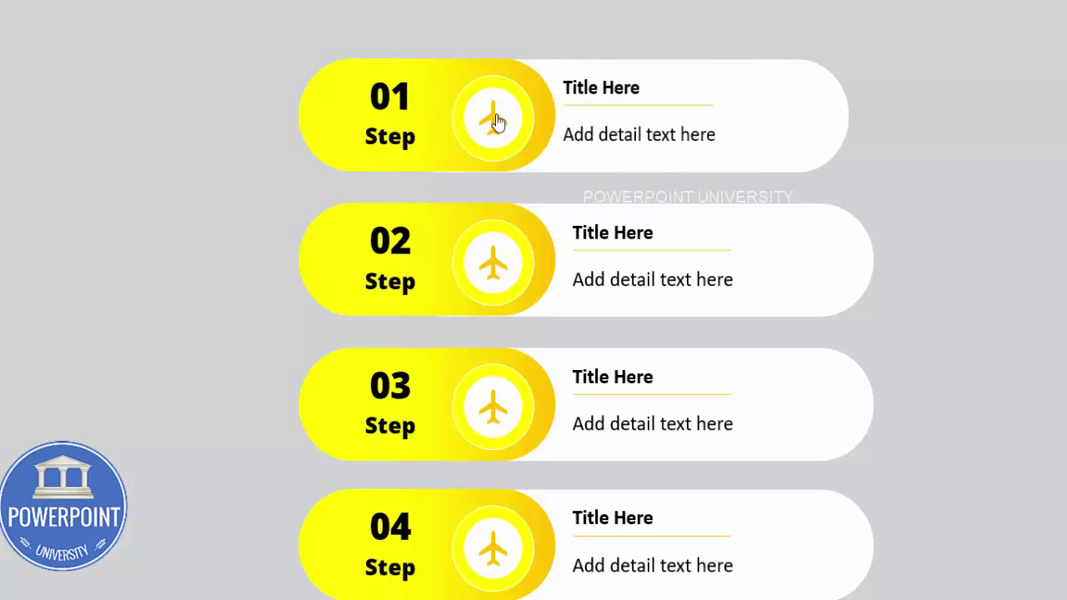
{"action": "key", "text": "Escape"}
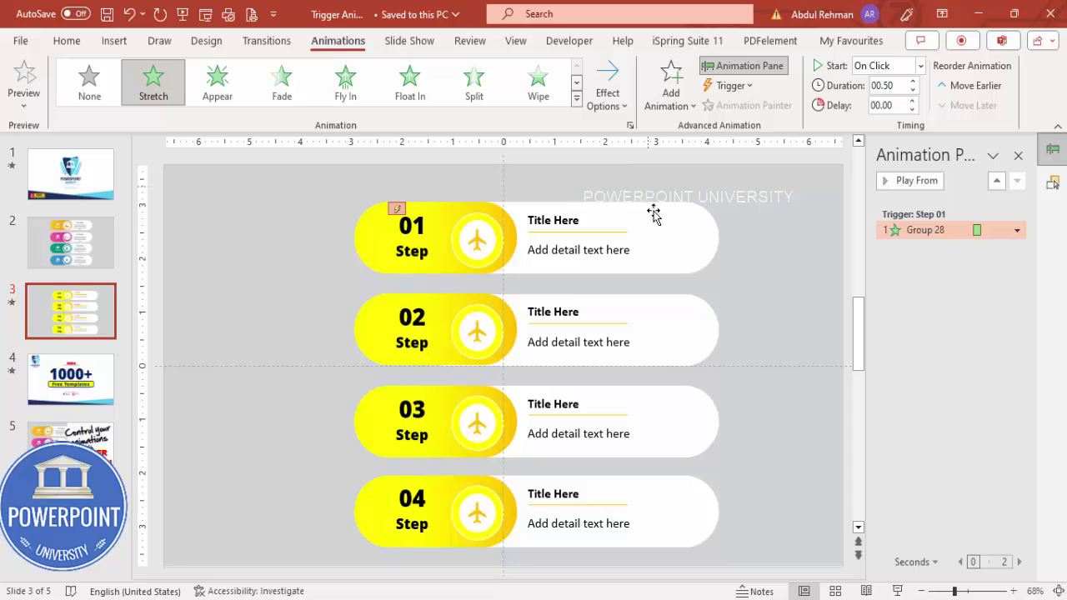
- Paint Step 01's Stretch onto Step 02's panel and trigger it on click of Step 02
{"action": "left_click", "coordinate": [694, 255]}
{"action": "left_click", "coordinate": [767, 111]}
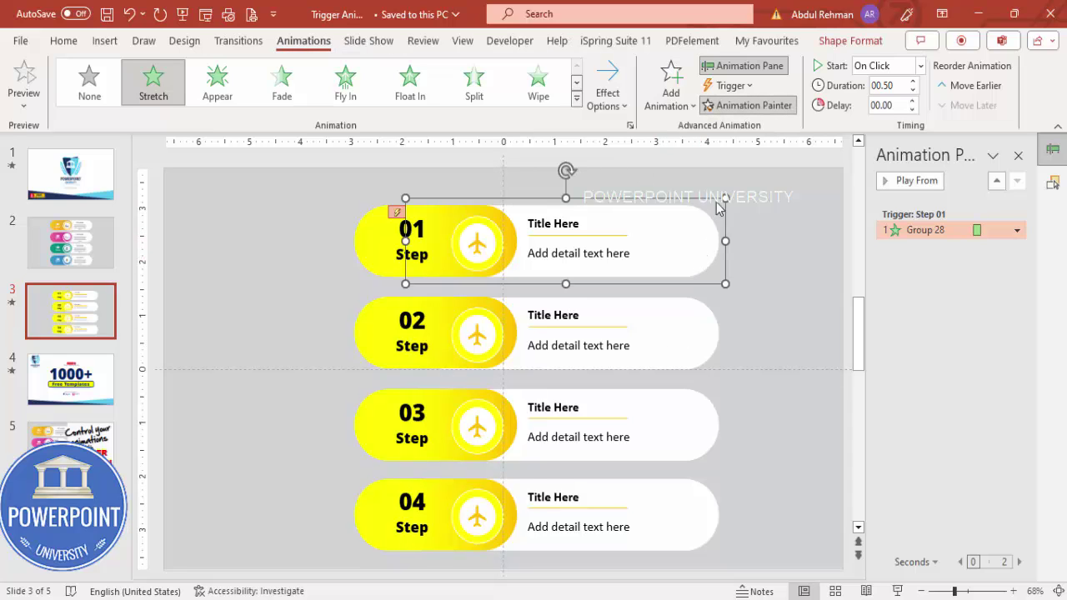
{"action": "left_click", "coordinate": [686, 331]}
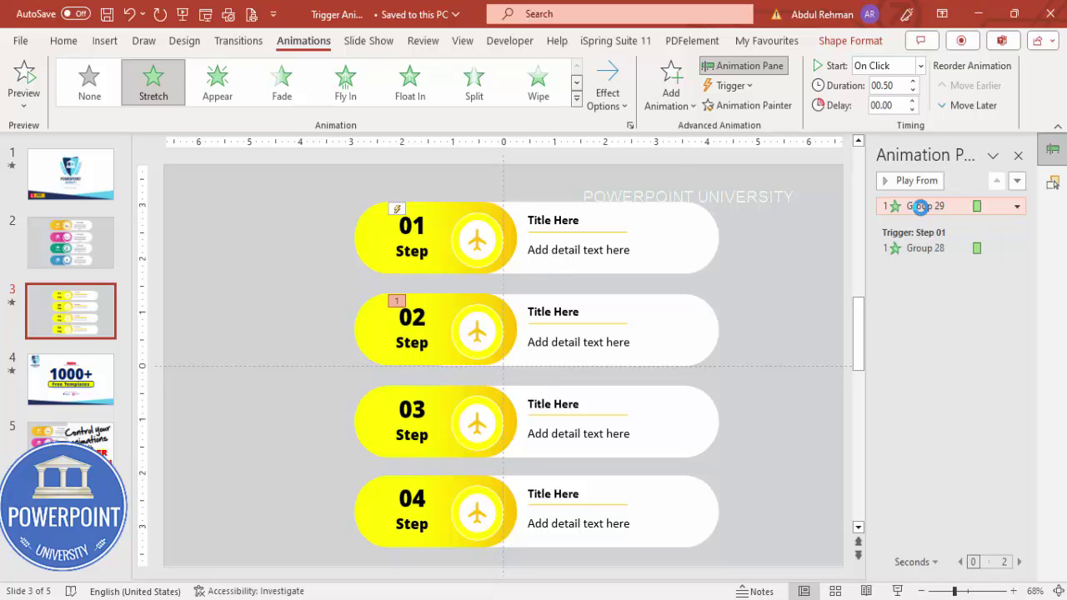
{"action": "double_click", "coordinate": [920, 209]}
{"action": "left_click", "coordinate": [453, 205]}
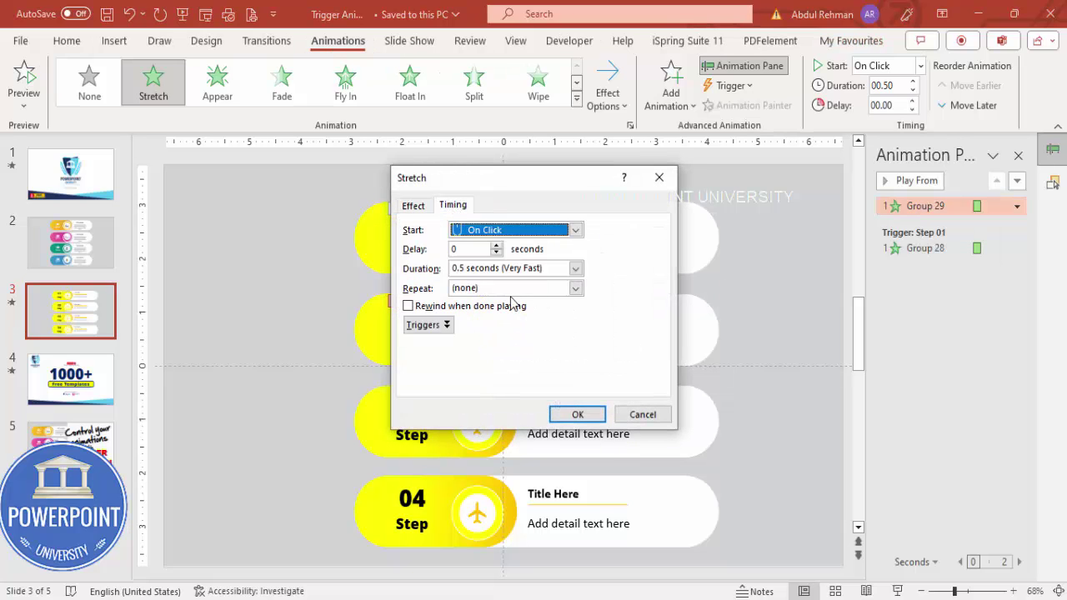
{"action": "left_click", "coordinate": [442, 325]}
{"action": "left_click", "coordinate": [444, 366]}
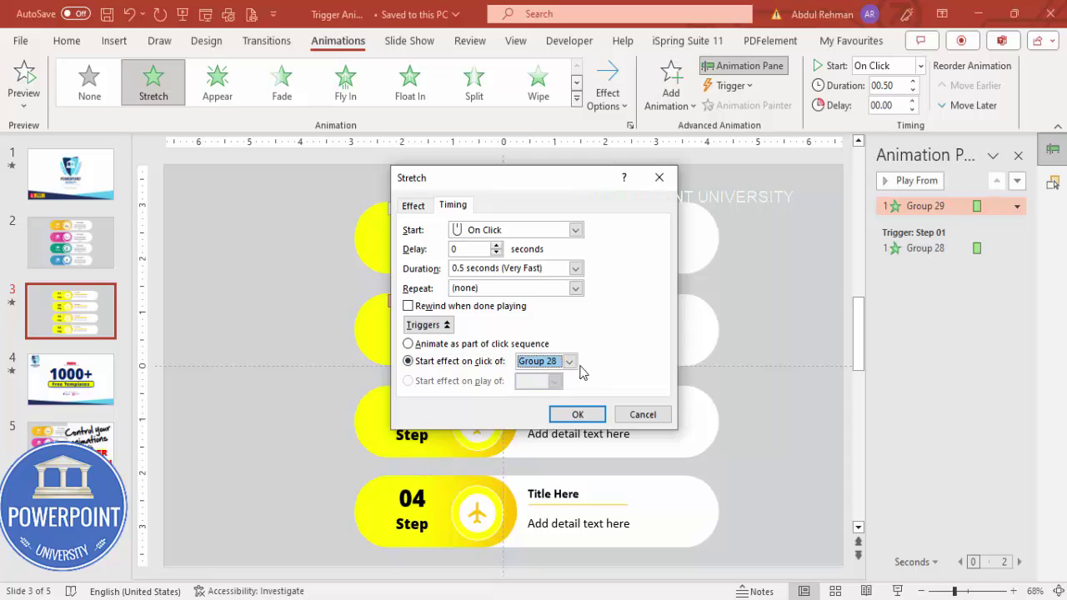
{"action": "left_click", "coordinate": [569, 360]}
{"action": "left_click", "coordinate": [542, 395]}
{"action": "left_click", "coordinate": [575, 415]}
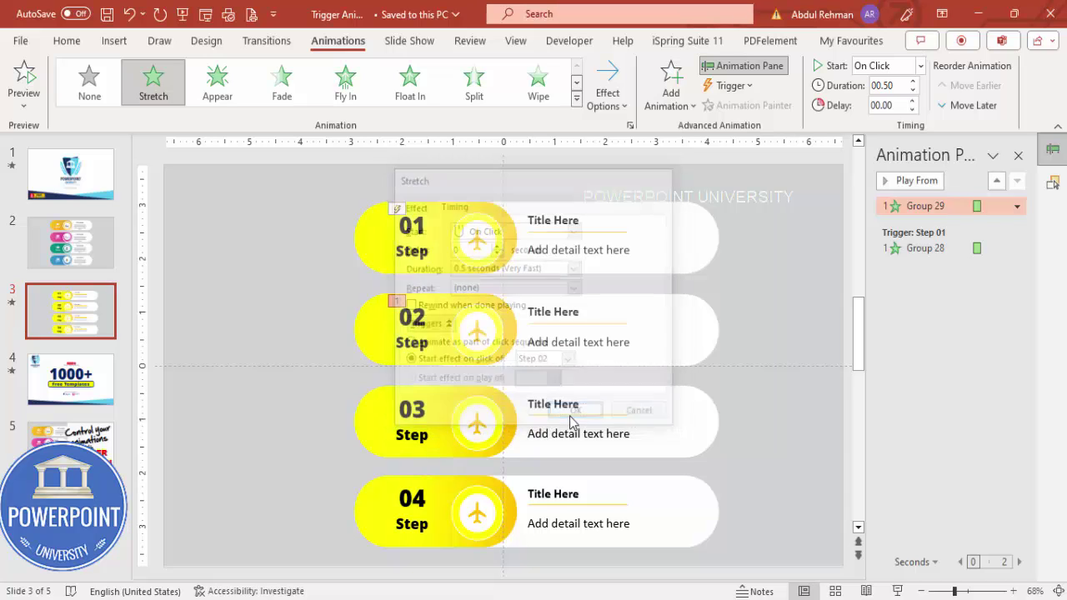
- Paint the Stretch onto Step 03's panel and trigger it on click of Step 03
{"action": "left_click", "coordinate": [471, 397]}
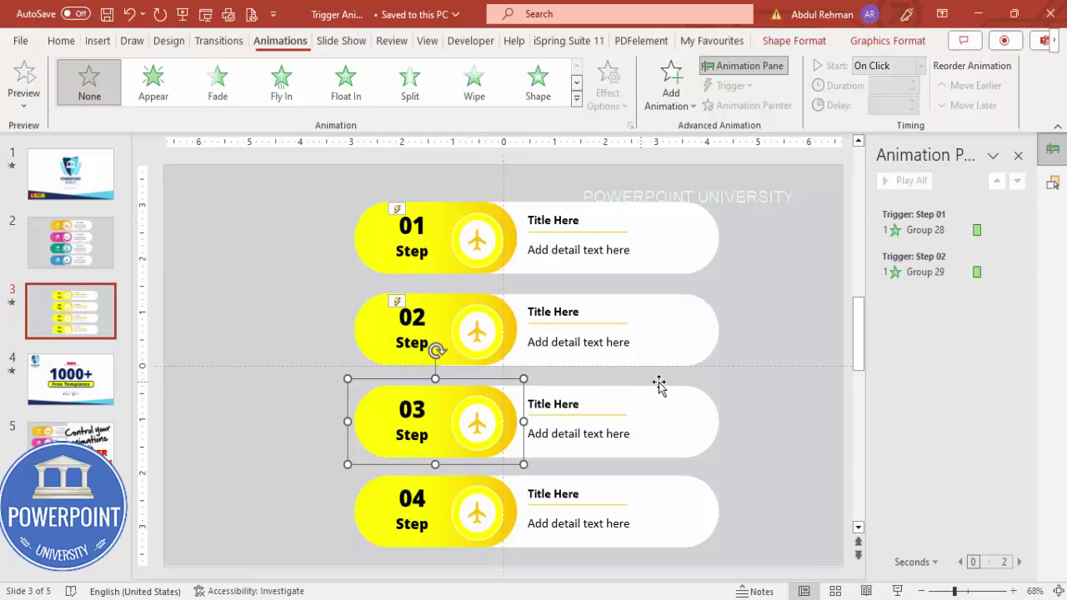
{"action": "left_click", "coordinate": [658, 385]}
{"action": "left_click", "coordinate": [660, 311]}
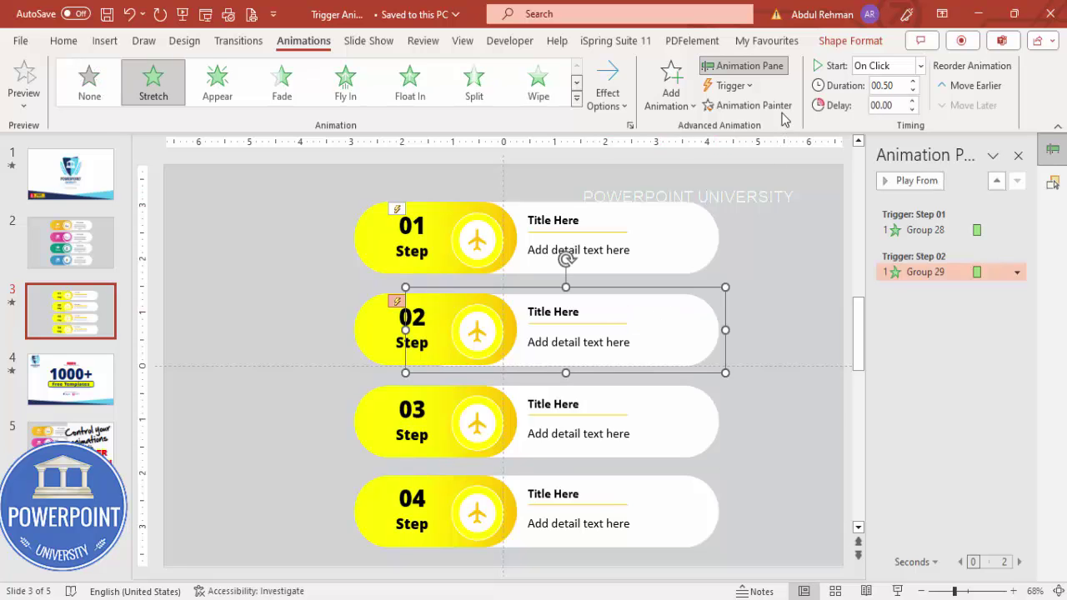
{"action": "left_click", "coordinate": [747, 105]}
{"action": "left_click", "coordinate": [697, 405]}
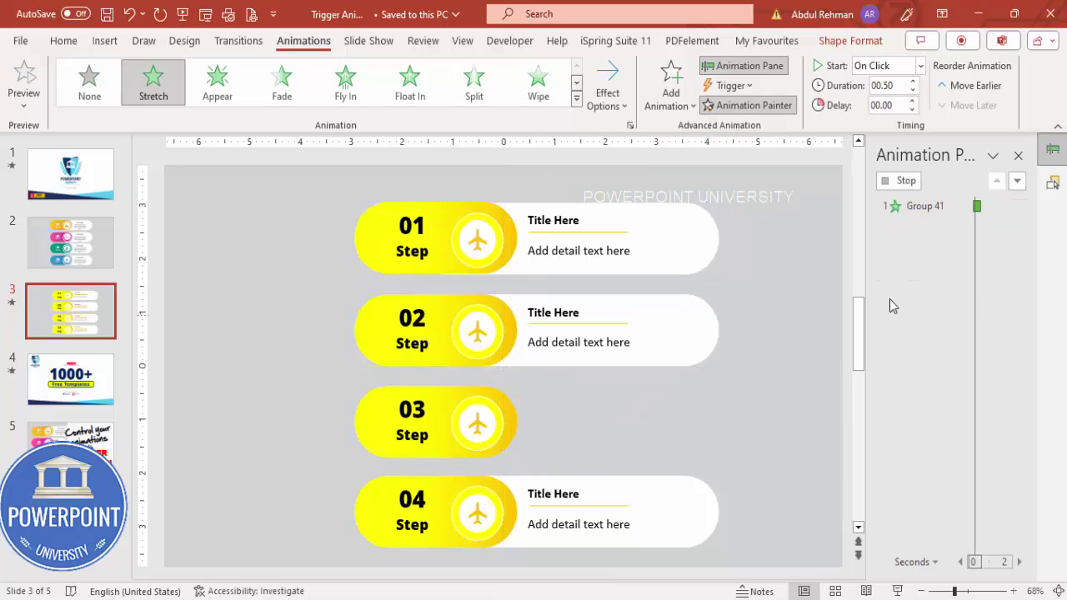
{"action": "double_click", "coordinate": [936, 206]}
{"action": "left_click", "coordinate": [457, 210]}
{"action": "left_click", "coordinate": [429, 325]}
{"action": "left_click", "coordinate": [459, 362]}
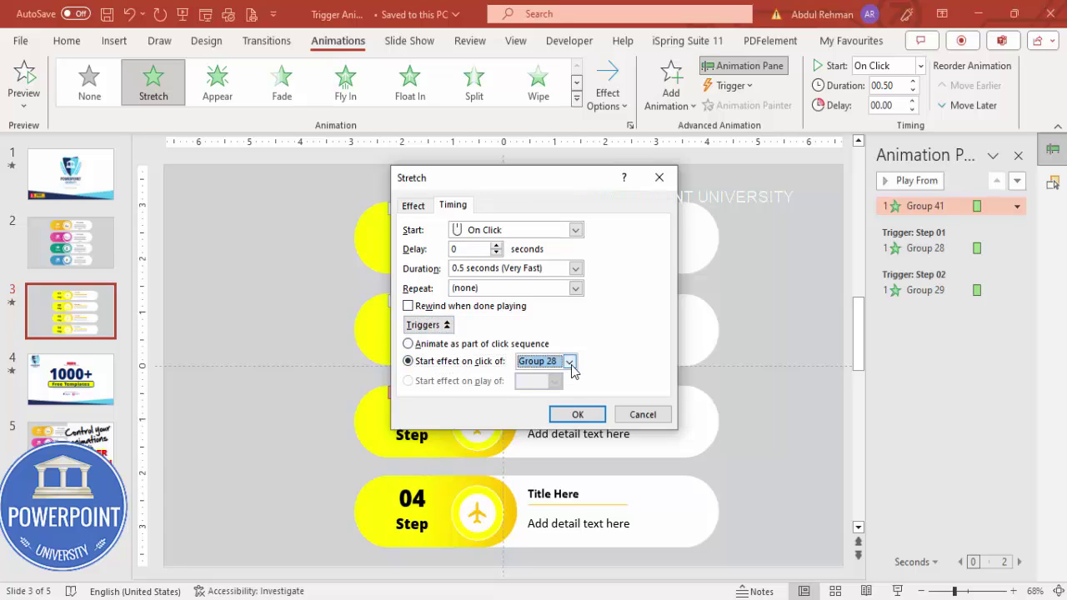
{"action": "left_click", "coordinate": [569, 361]}
{"action": "left_click", "coordinate": [547, 436]}
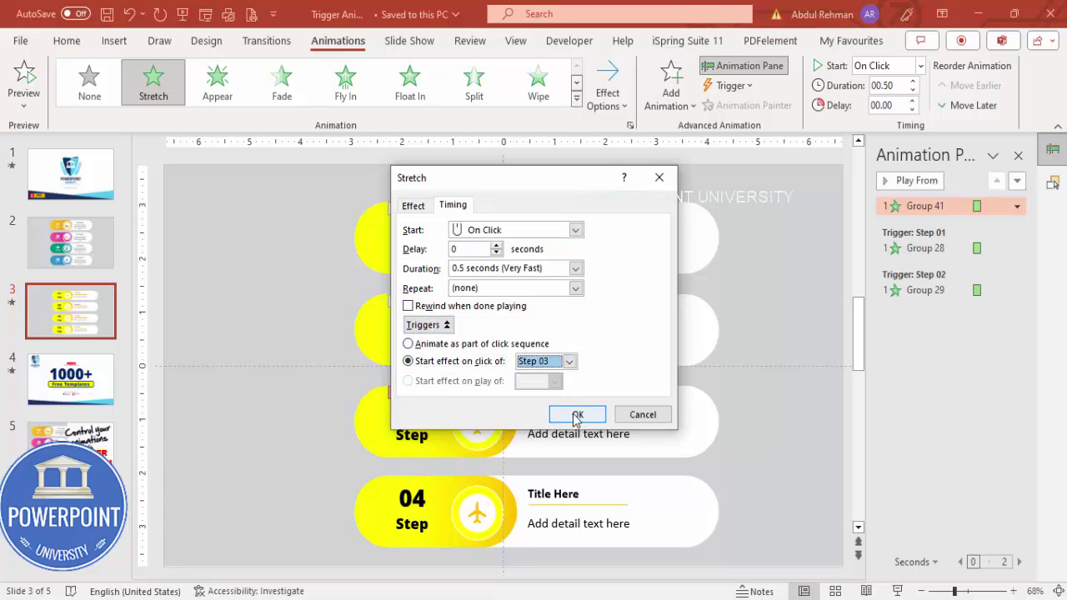
{"action": "left_click", "coordinate": [577, 414]}
- Paint Step 03's Stretch animation onto Step 04's detail panel
{"action": "left_click", "coordinate": [697, 397]}
{"action": "left_click", "coordinate": [781, 105]}
{"action": "left_click", "coordinate": [676, 512]}
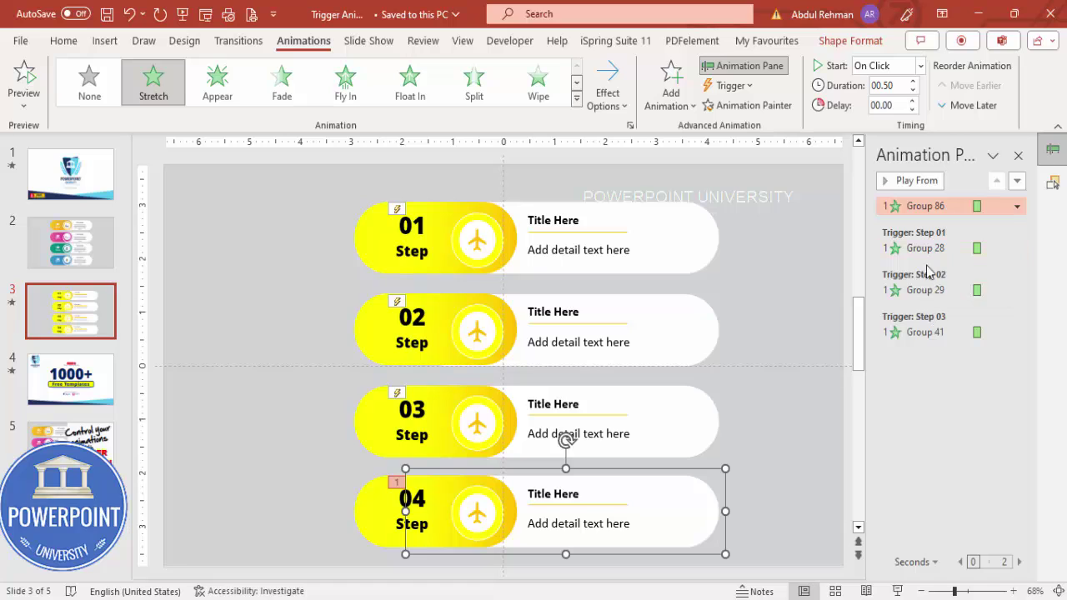
- Trigger Group 86's Stretch on click of Step 04, then start the slide show
{"action": "left_click", "coordinate": [904, 206]}
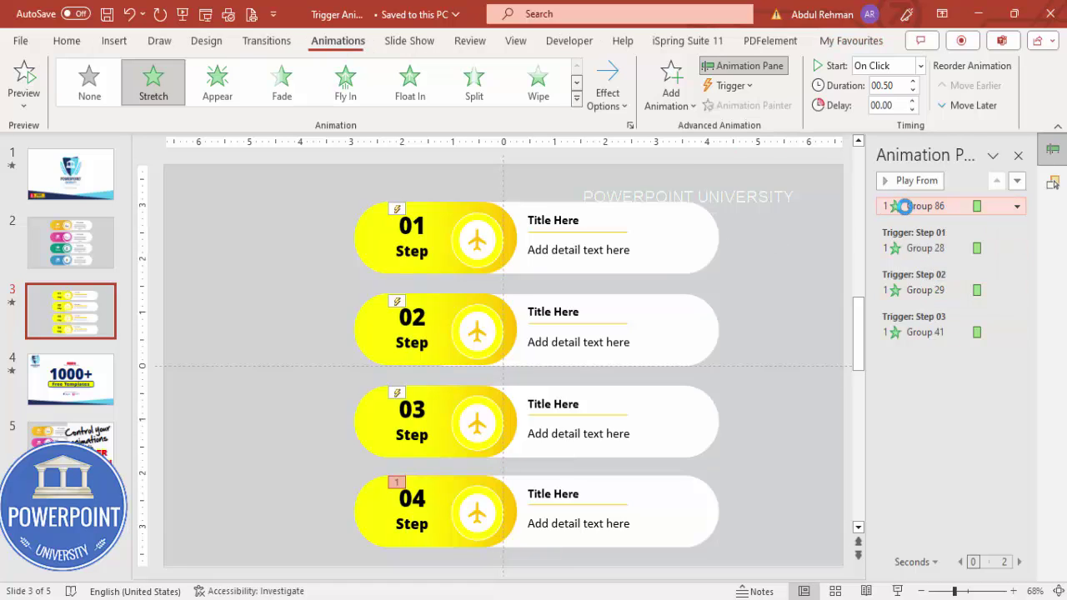
{"action": "double_click", "coordinate": [904, 206]}
{"action": "left_click", "coordinate": [453, 205]}
{"action": "left_click", "coordinate": [428, 325]}
{"action": "left_click", "coordinate": [441, 361]}
{"action": "left_click", "coordinate": [568, 361]}
{"action": "left_click", "coordinate": [570, 428]}
{"action": "left_click", "coordinate": [570, 428]}
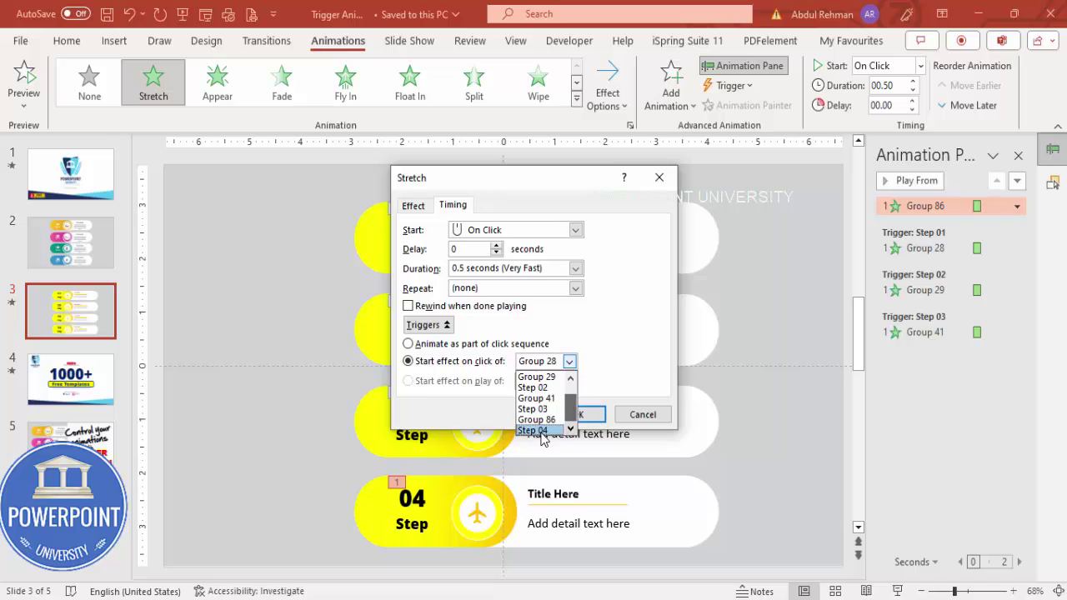
{"action": "left_click", "coordinate": [540, 431]}
{"action": "left_click", "coordinate": [571, 414]}
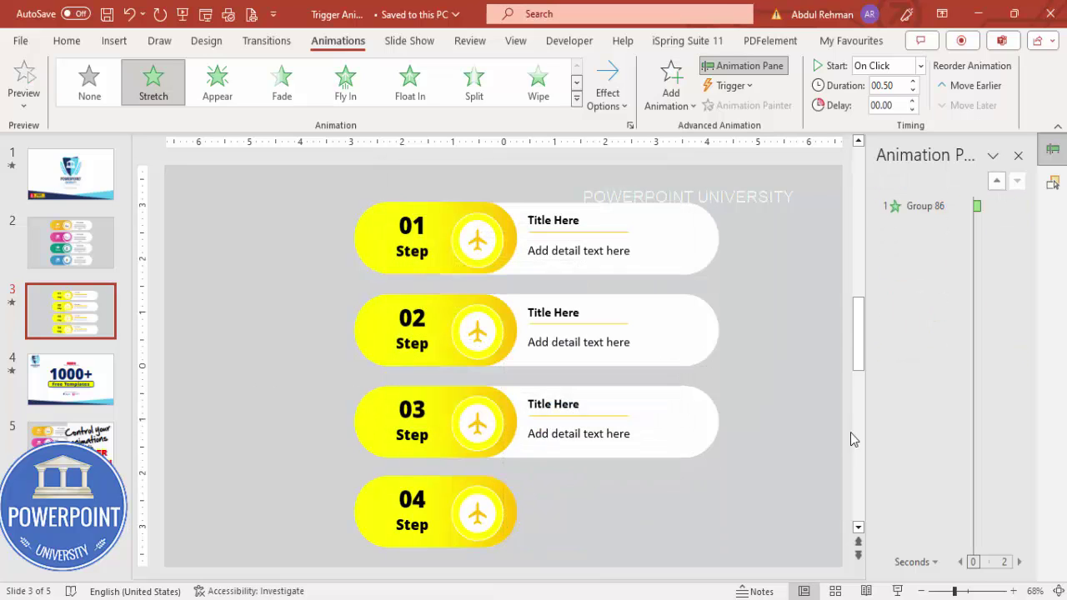
{"action": "left_click", "coordinate": [897, 591]}
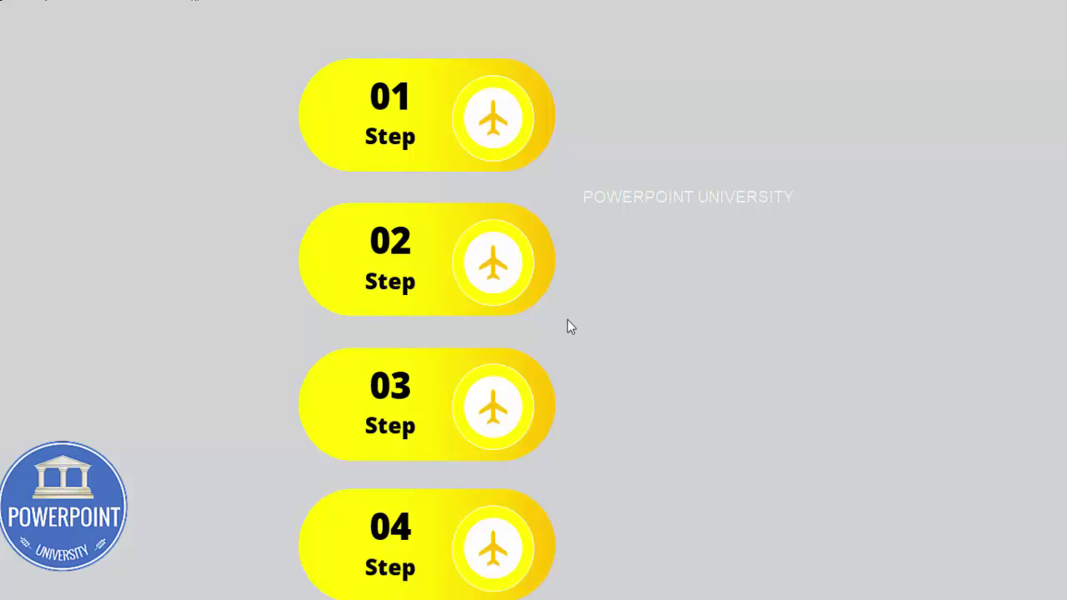
- Reveal each detail panel by clicking Step 03, Step 01, Step 04 and Step 02
{"action": "left_click", "coordinate": [403, 407]}
{"action": "left_click", "coordinate": [441, 143]}
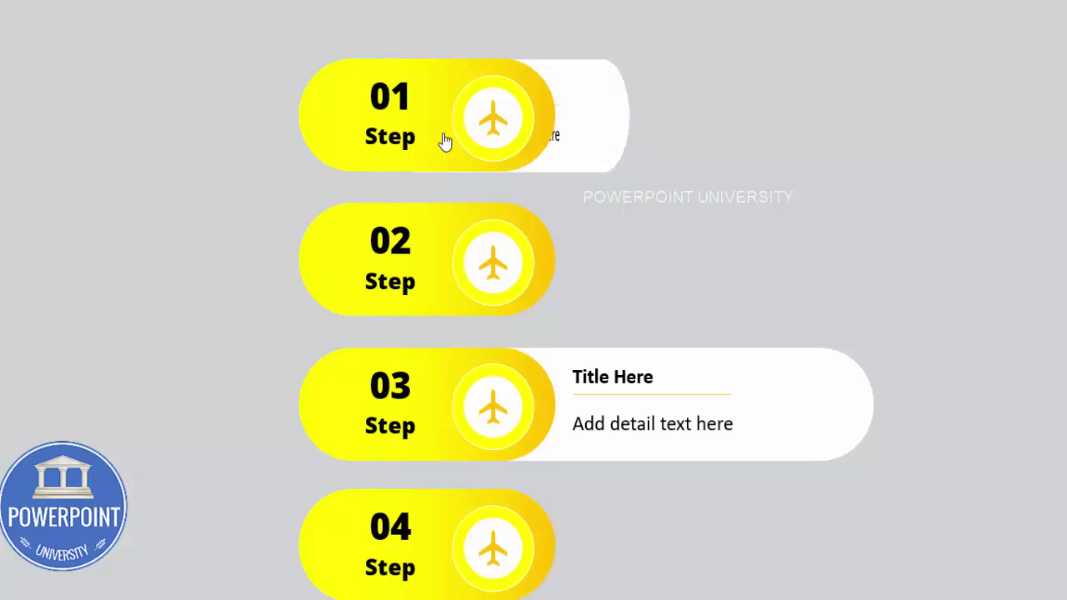
{"action": "left_click", "coordinate": [440, 562]}
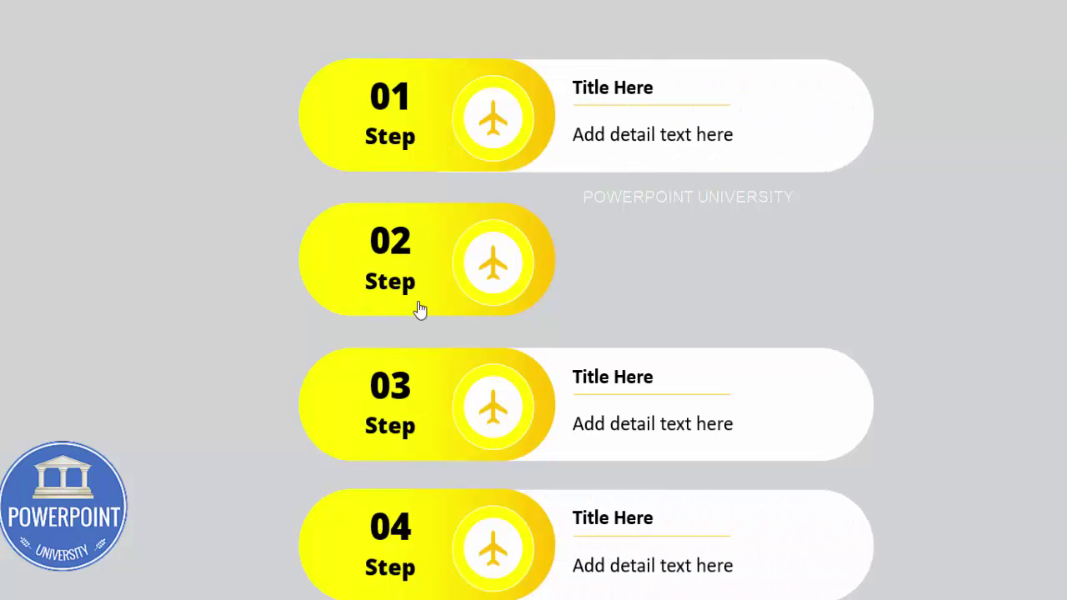
{"action": "left_click", "coordinate": [441, 259]}
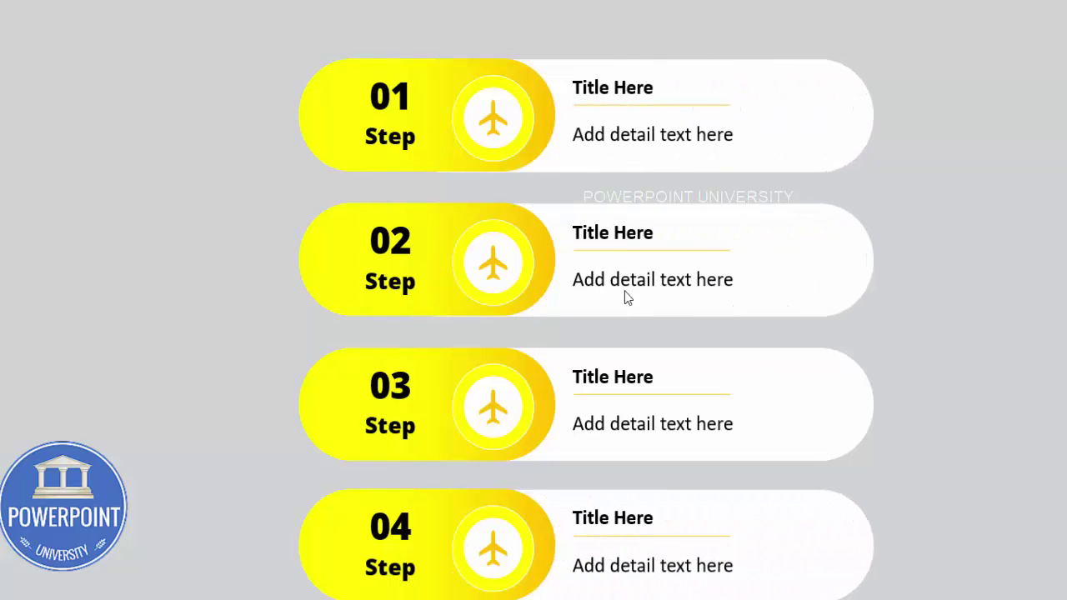